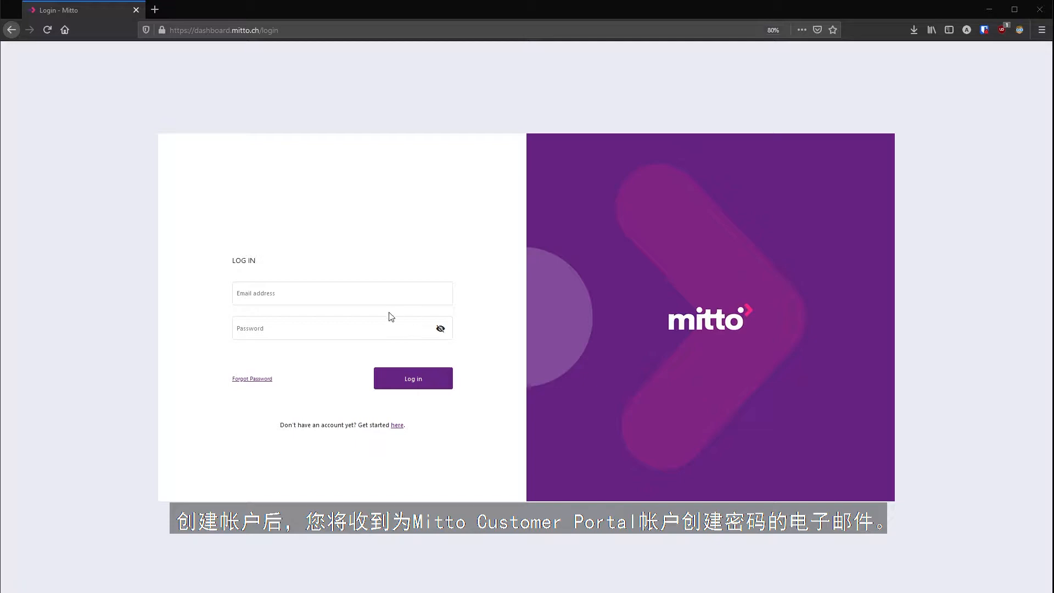
- Sign in to the portal with the browser's saved login credentials
left_click(381, 295)
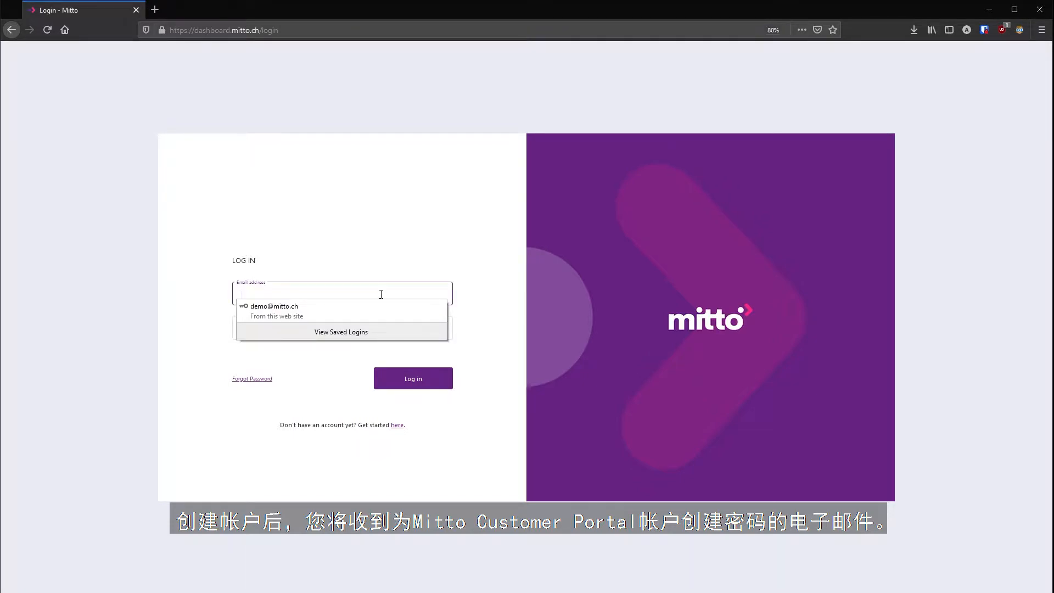
left_click(370, 309)
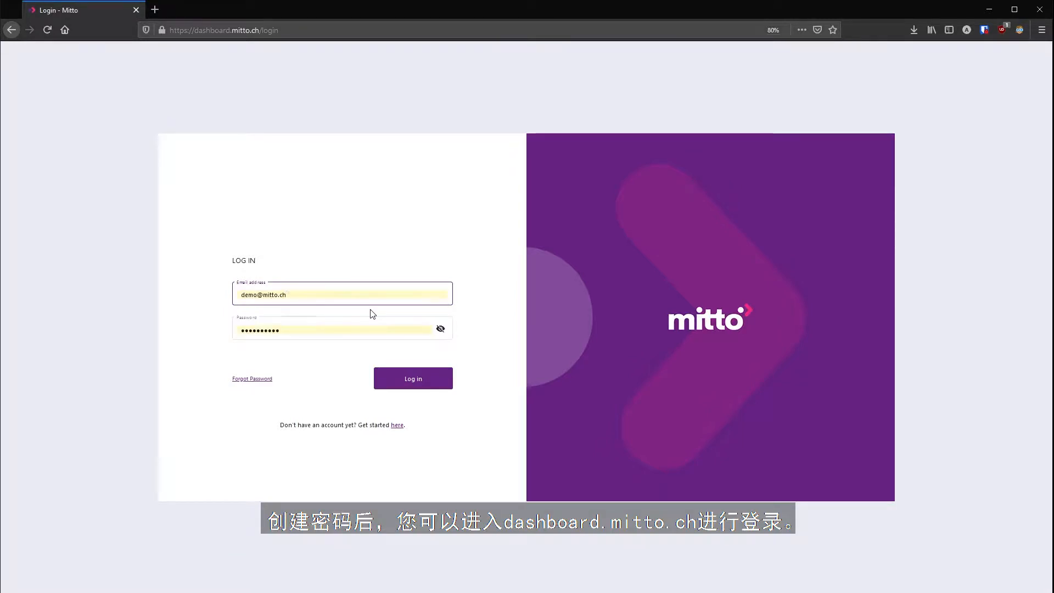
left_click(413, 388)
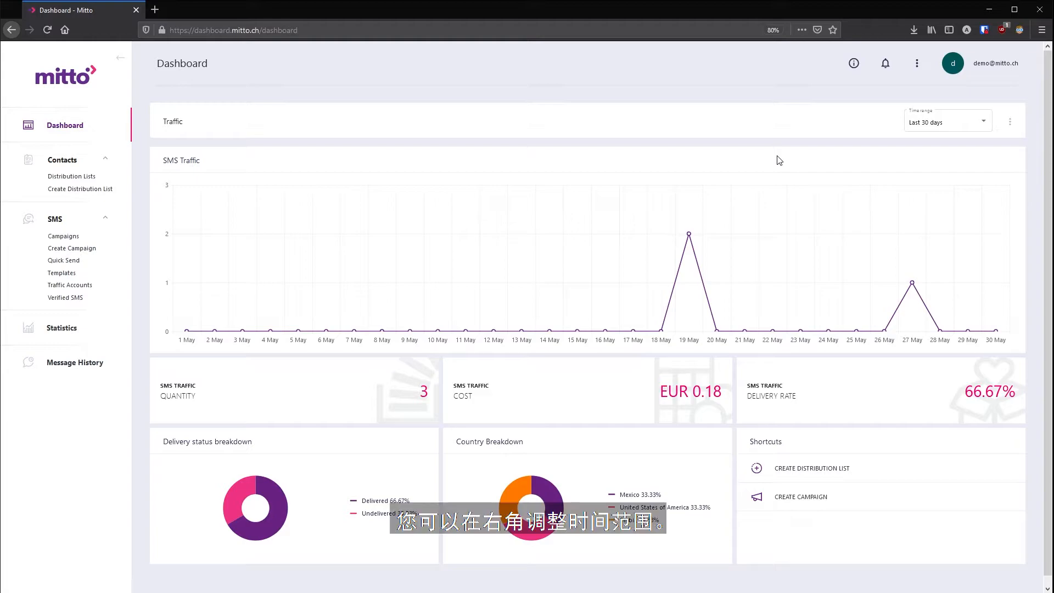
left_click(933, 121)
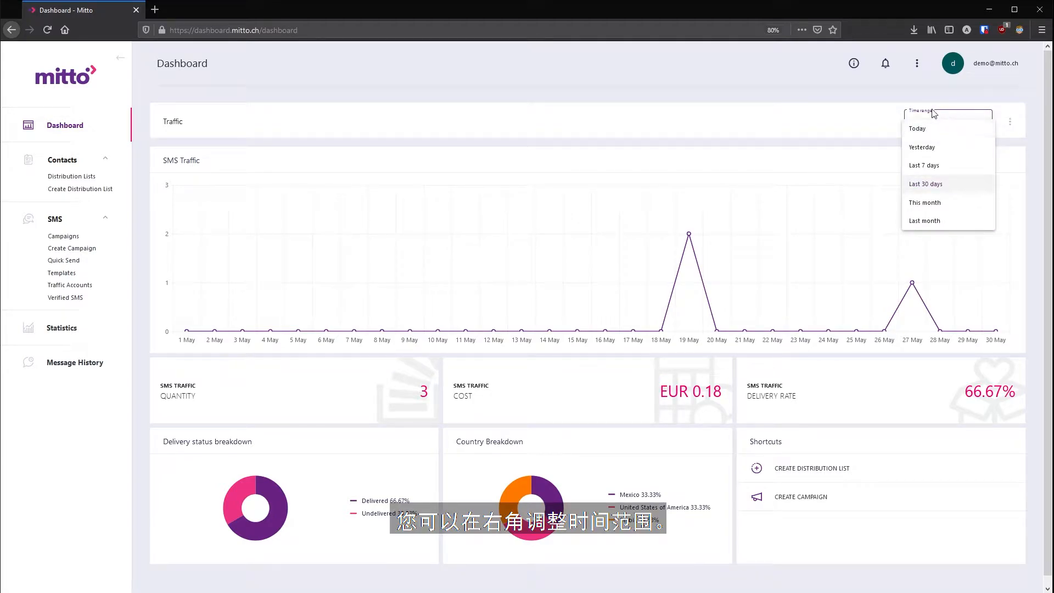
left_click(940, 166)
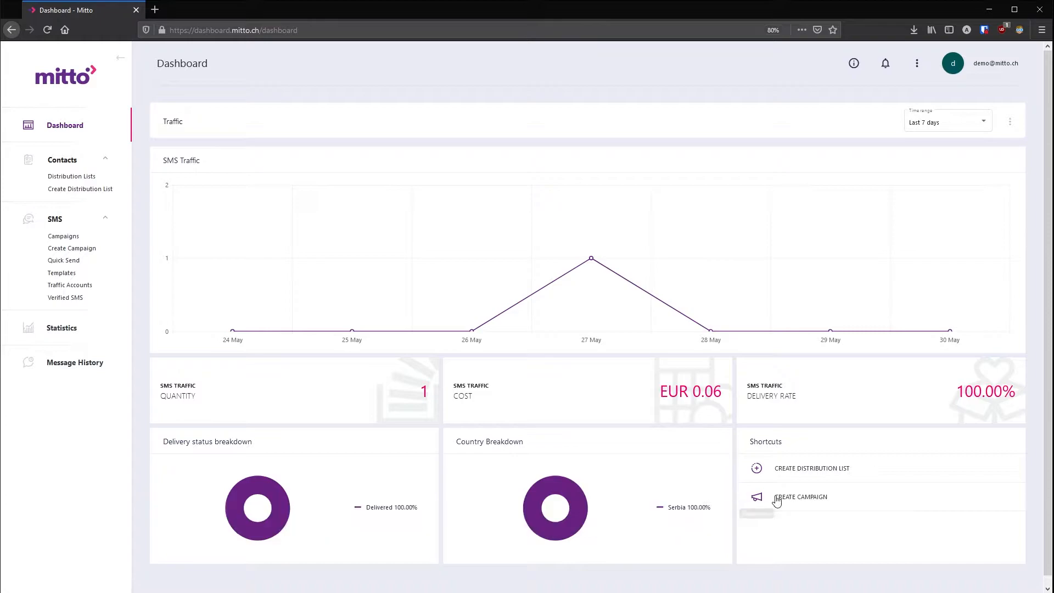
left_click(934, 125)
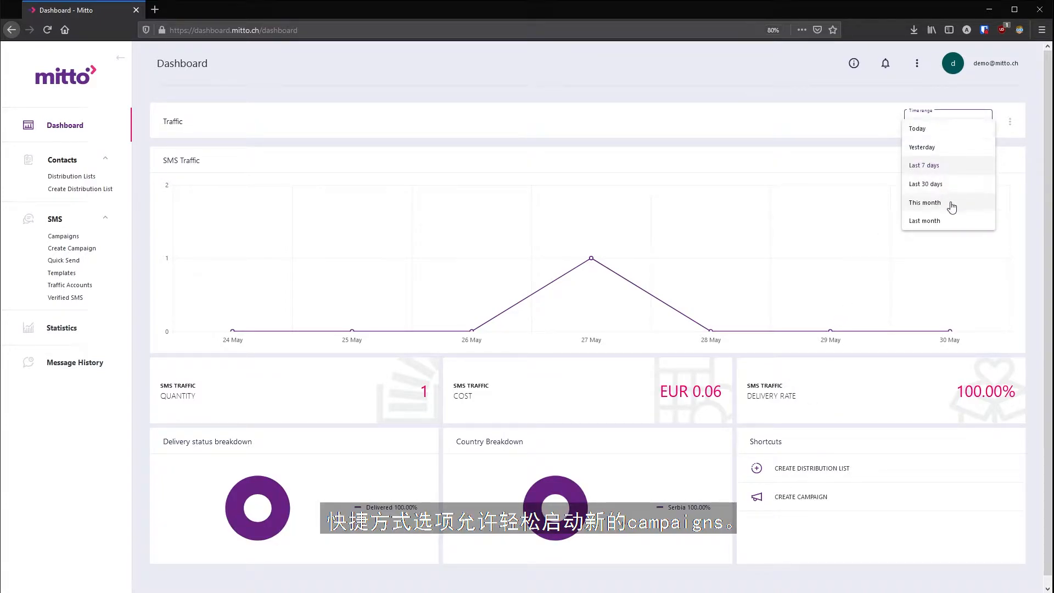
left_click(941, 186)
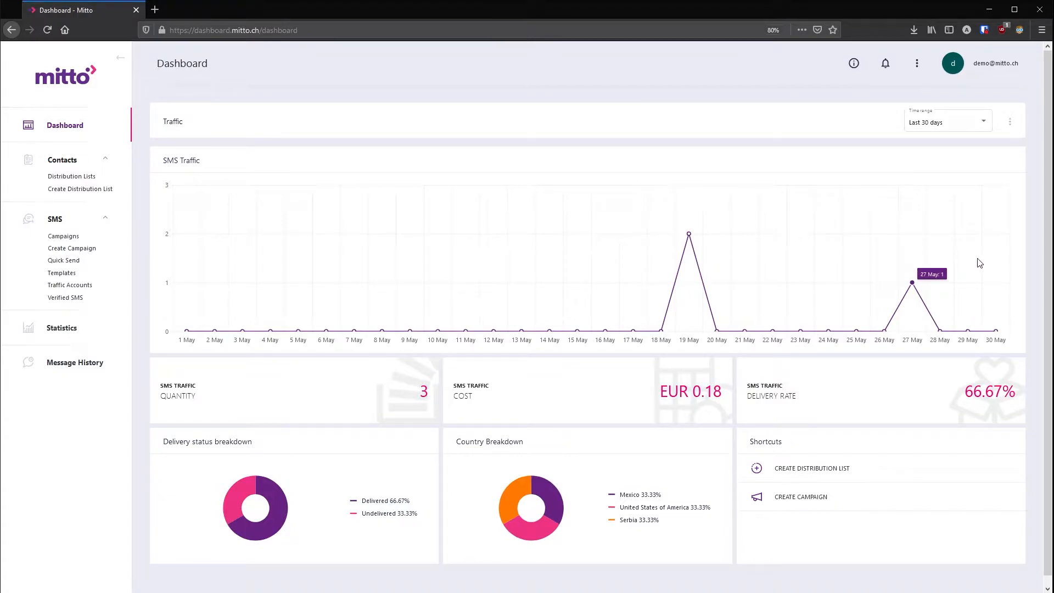
left_click(1011, 126)
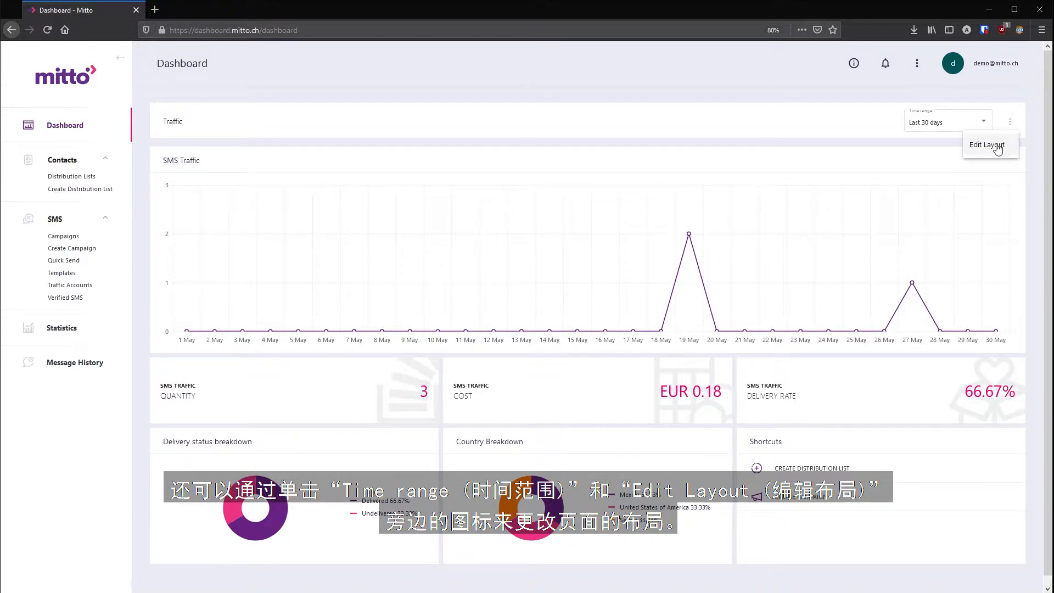
left_click(996, 146)
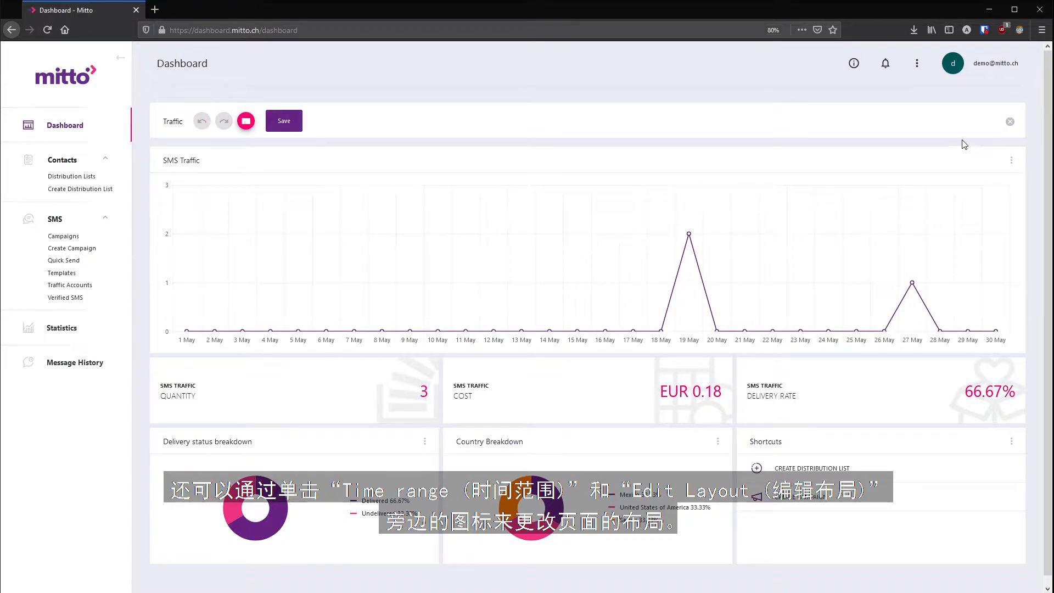
left_click(246, 121)
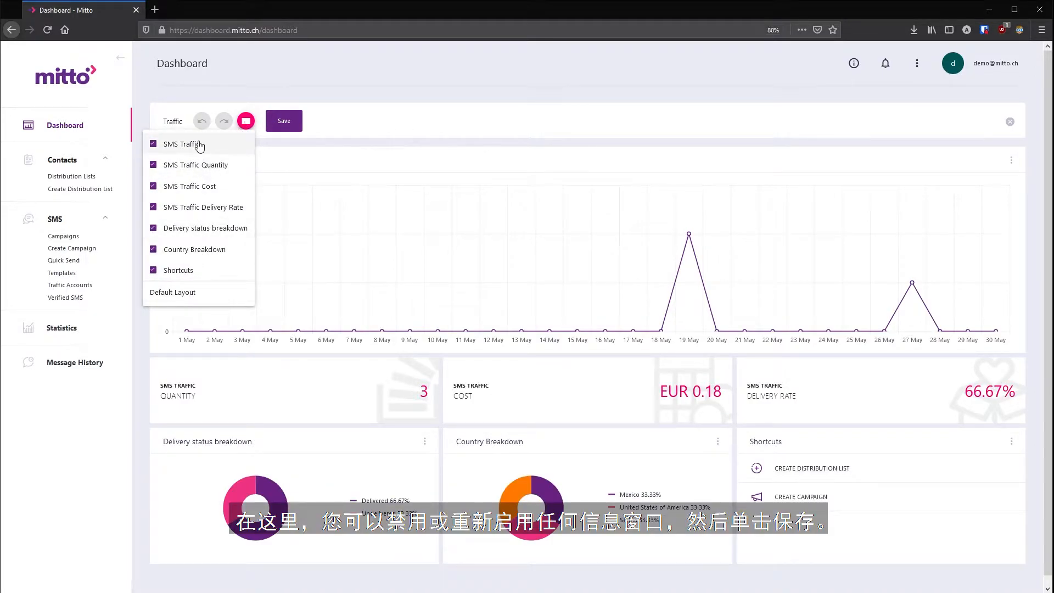
left_click(251, 123)
left_click(273, 126)
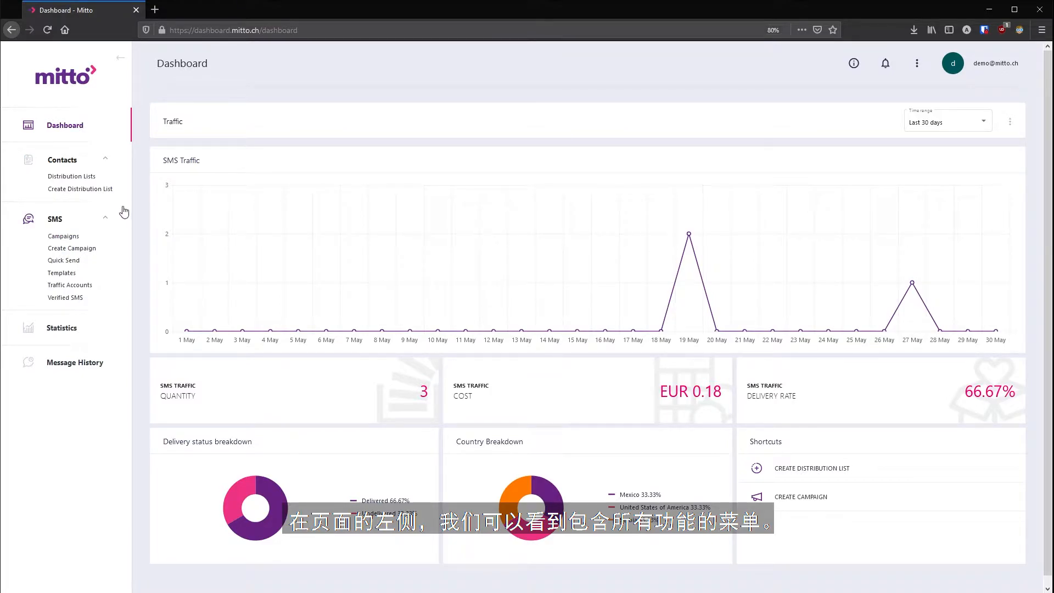
- Open the Quick Send form and enter mitto as the sender ID
left_click(77, 262)
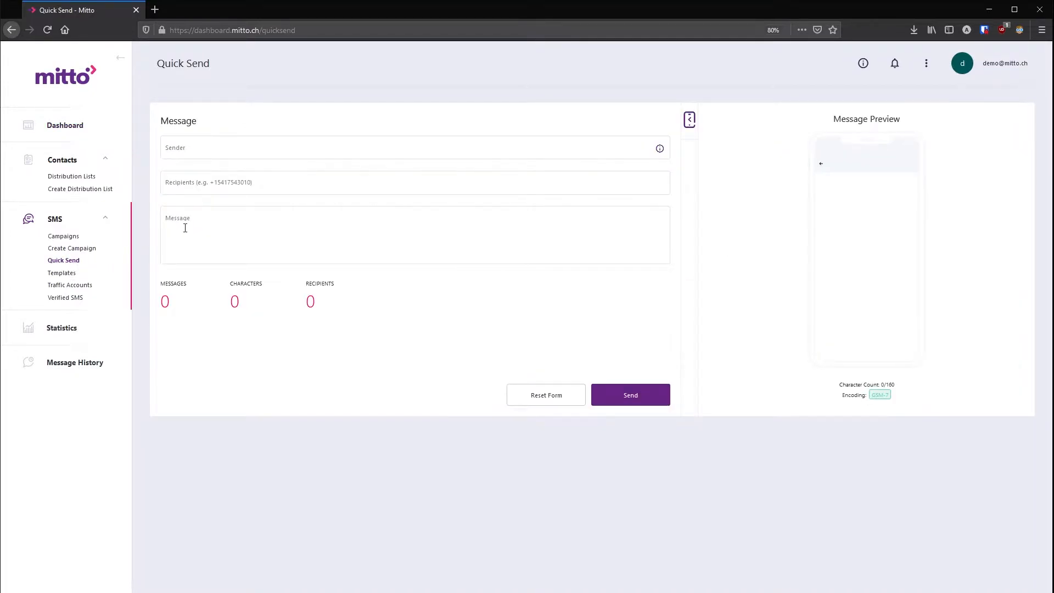
left_click(287, 151)
type("m")
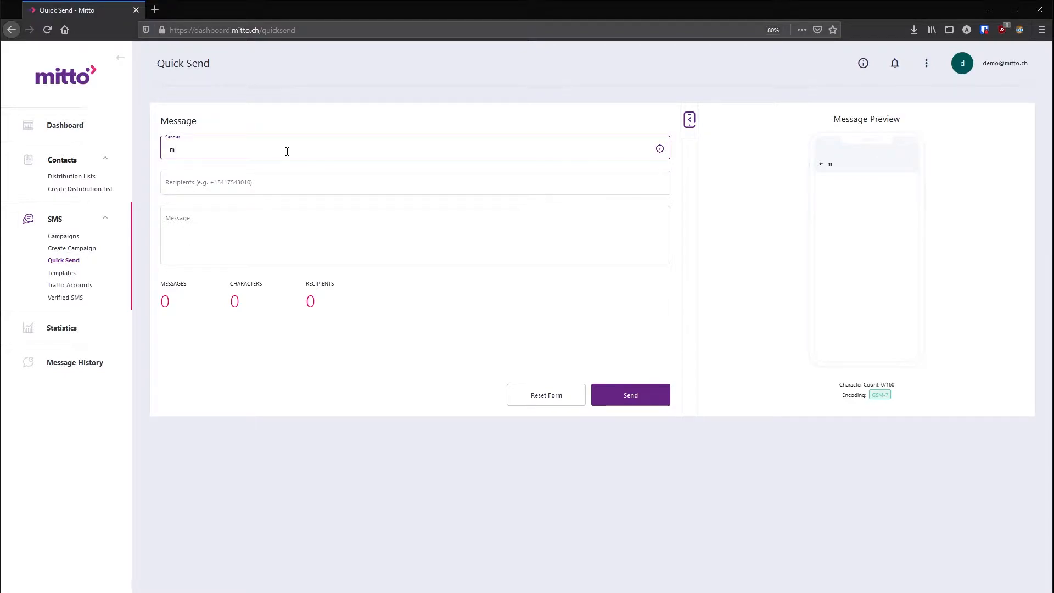
type("itto")
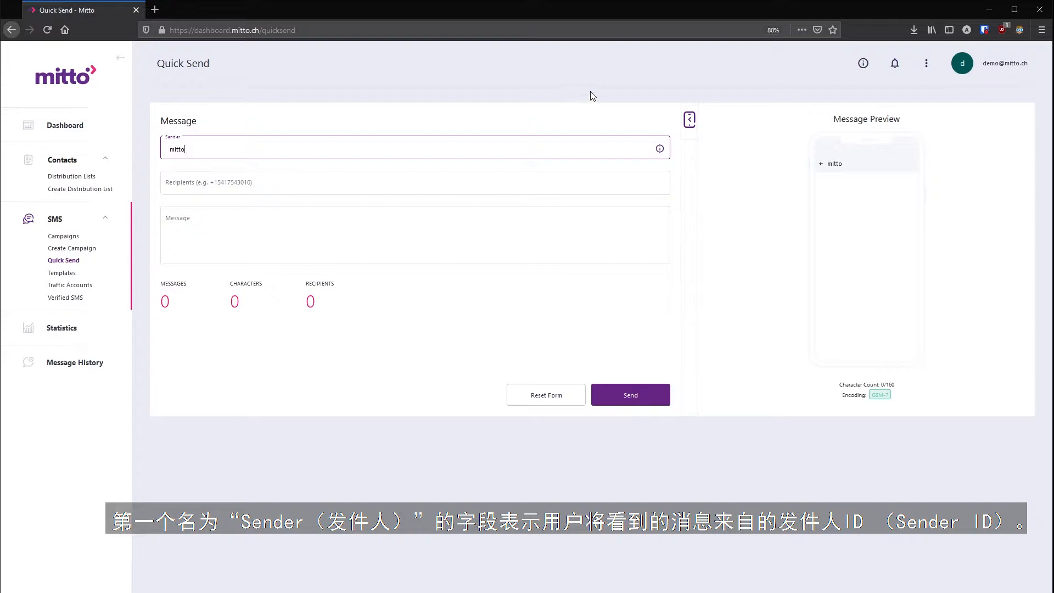
mouse_move(661, 149)
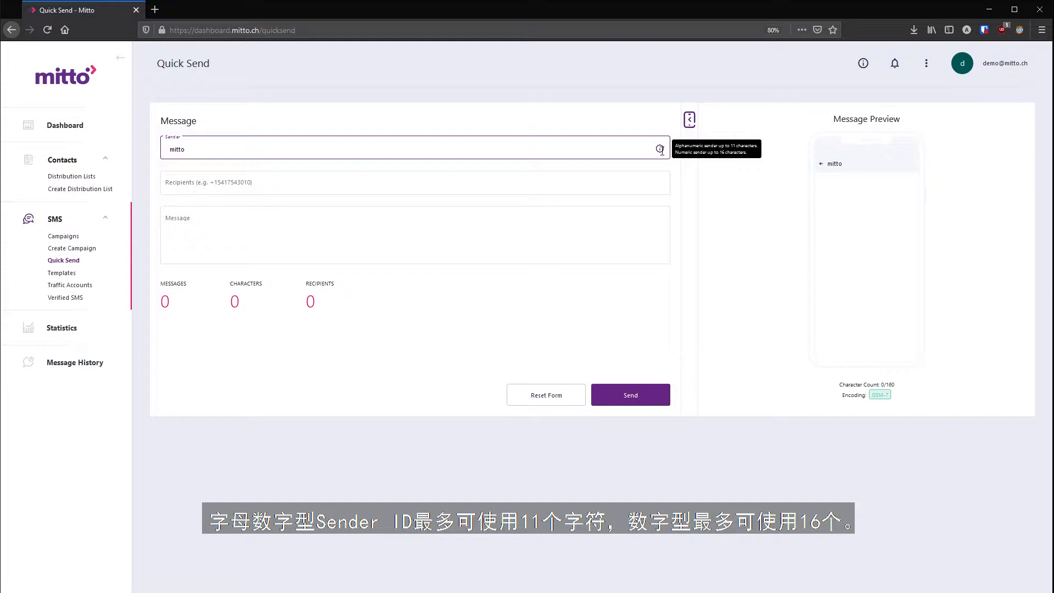
left_click(528, 187)
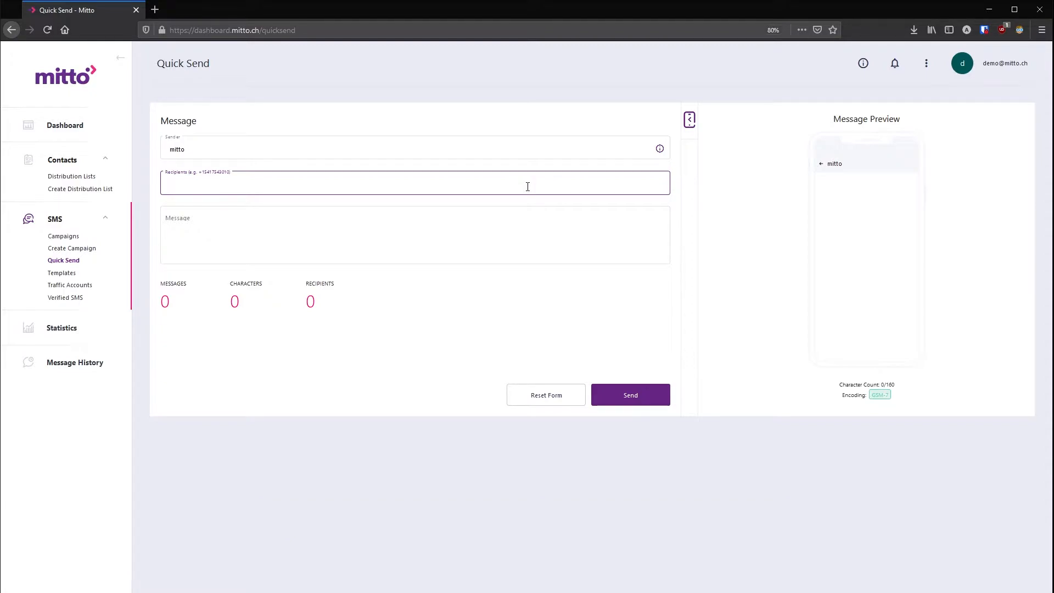
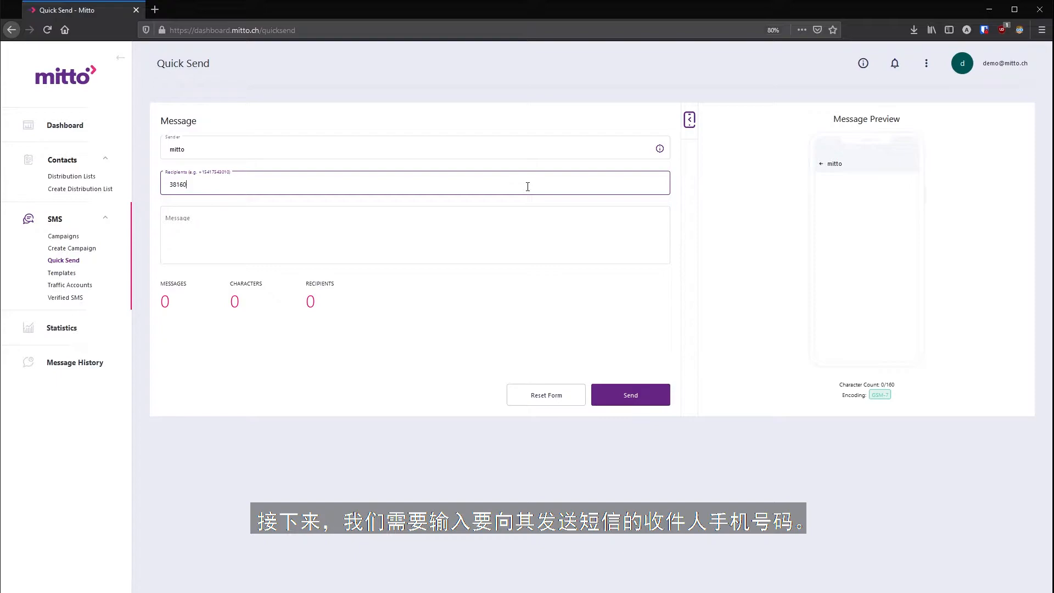
- Add the recipient's phone number and write the message 'Hi world!'
key("Return")
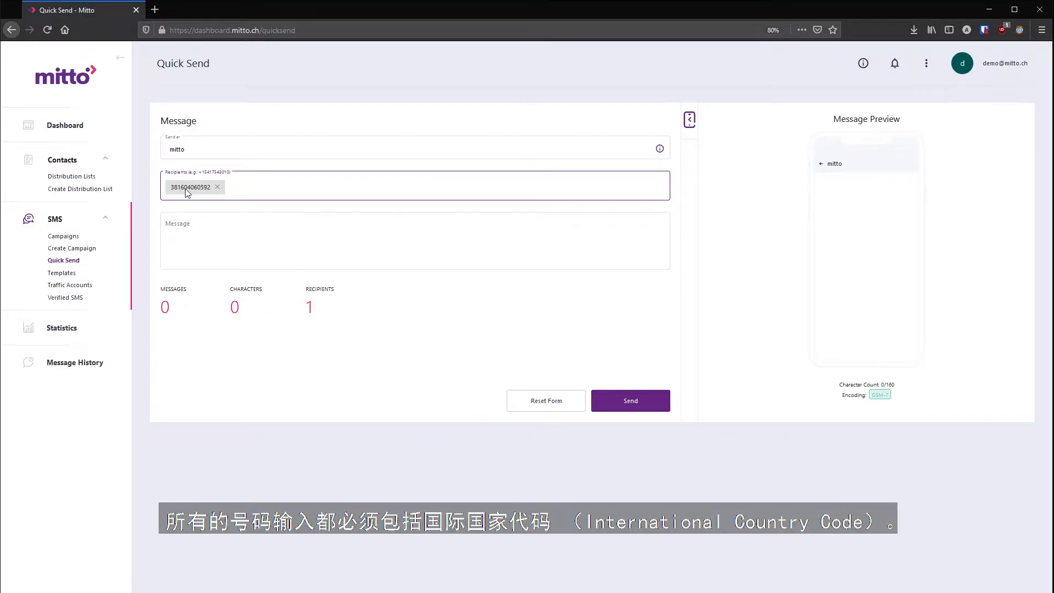
left_click(195, 225)
type("Hi")
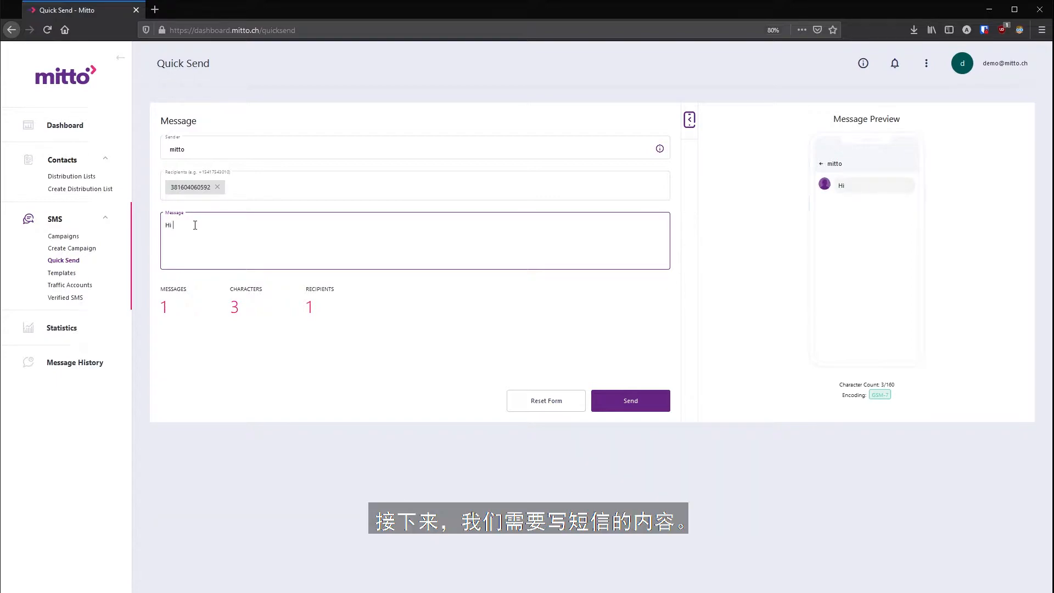
key("BackSpace")
key("BackSpace")
type("ello worl")
type("d!")
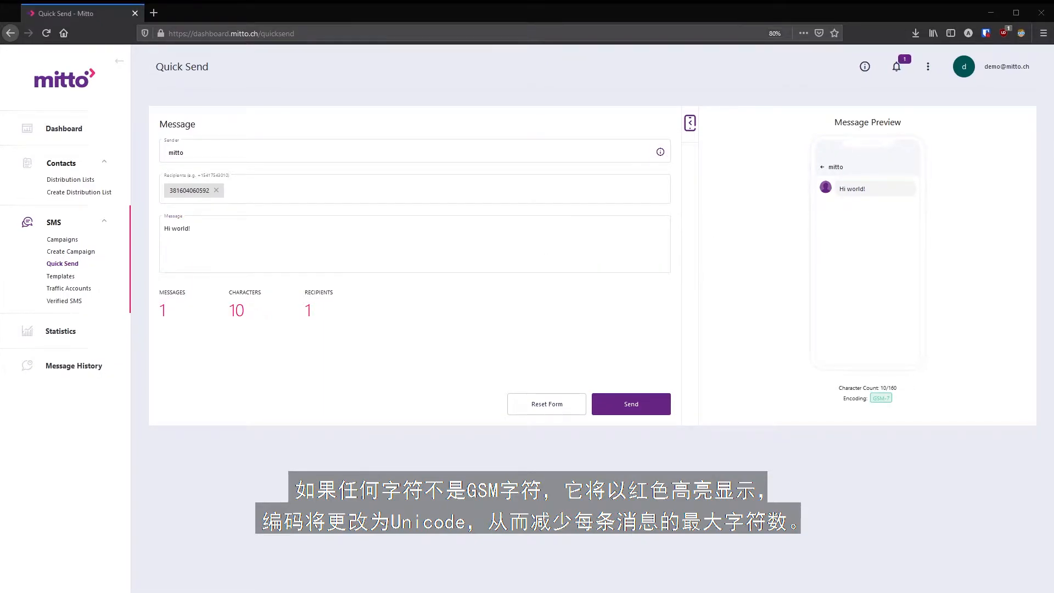
- Insert the Chinese character 中 and delete it again, keeping GSM-7 encoding
left_click(266, 242)
type("中")
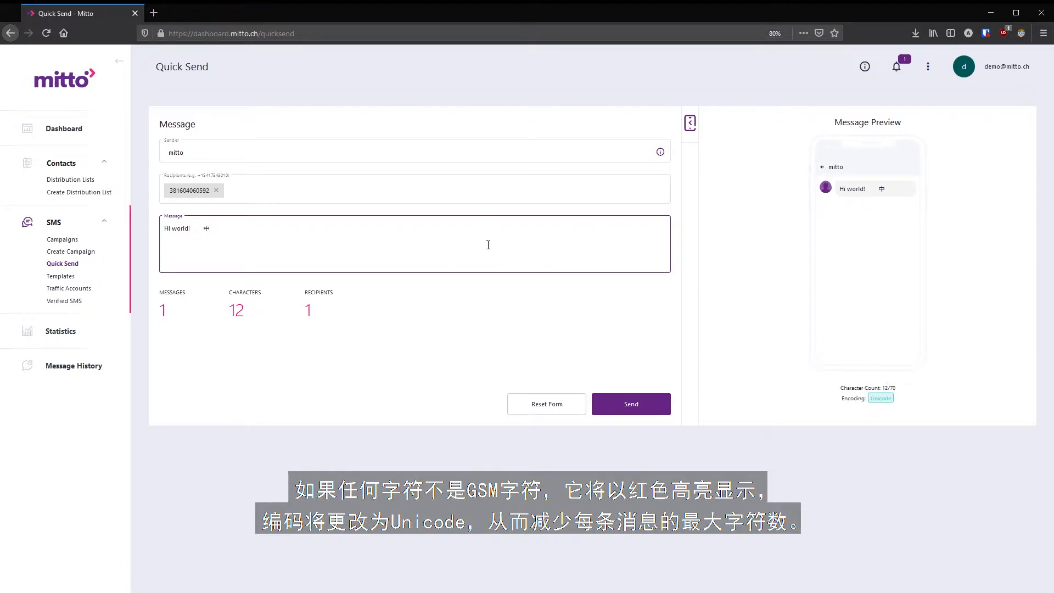
key("BackSpace")
key("BackSpace")
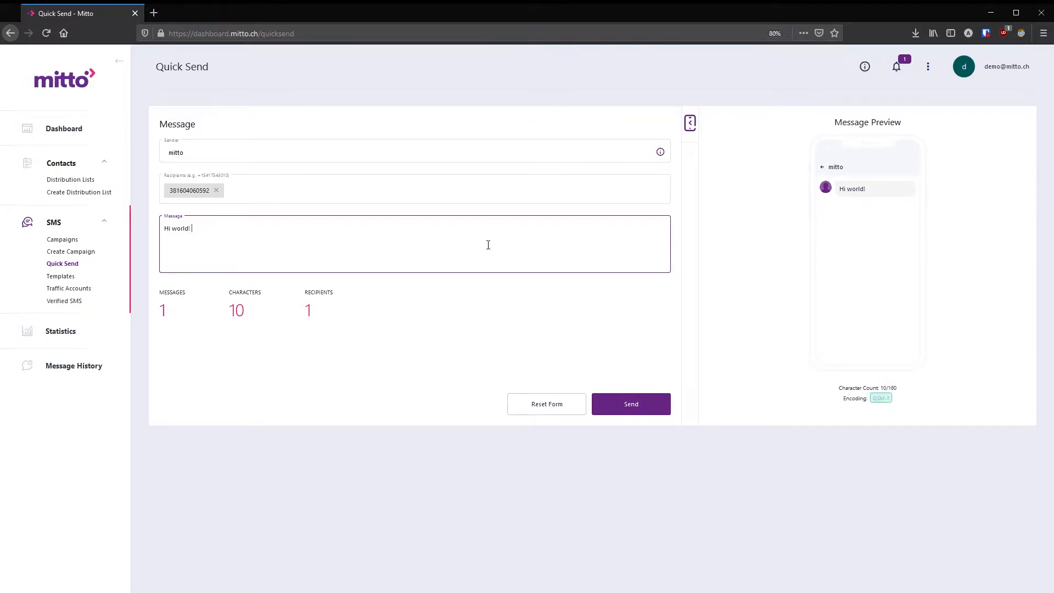
- Send the 'Hi world!' SMS and dismiss the success confirmation
left_click(641, 406)
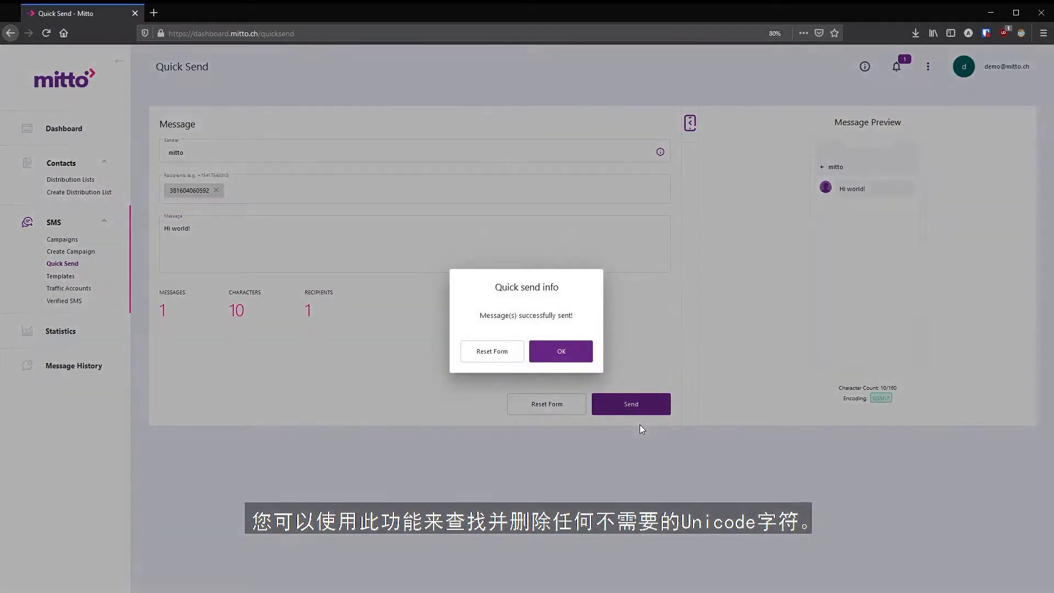
left_click(577, 356)
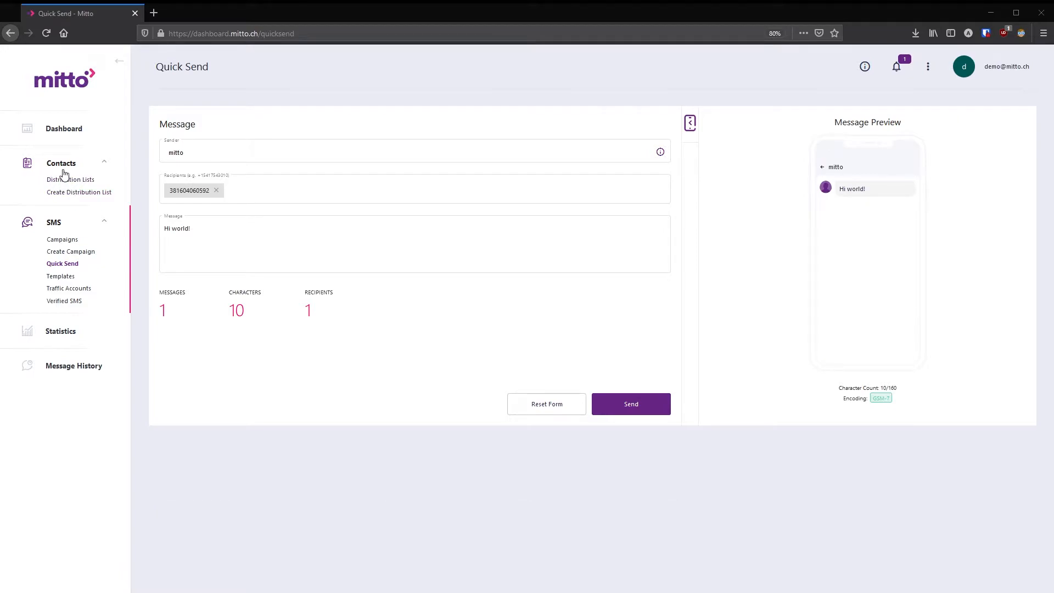
- Start a new distribution list named test12
left_click(75, 182)
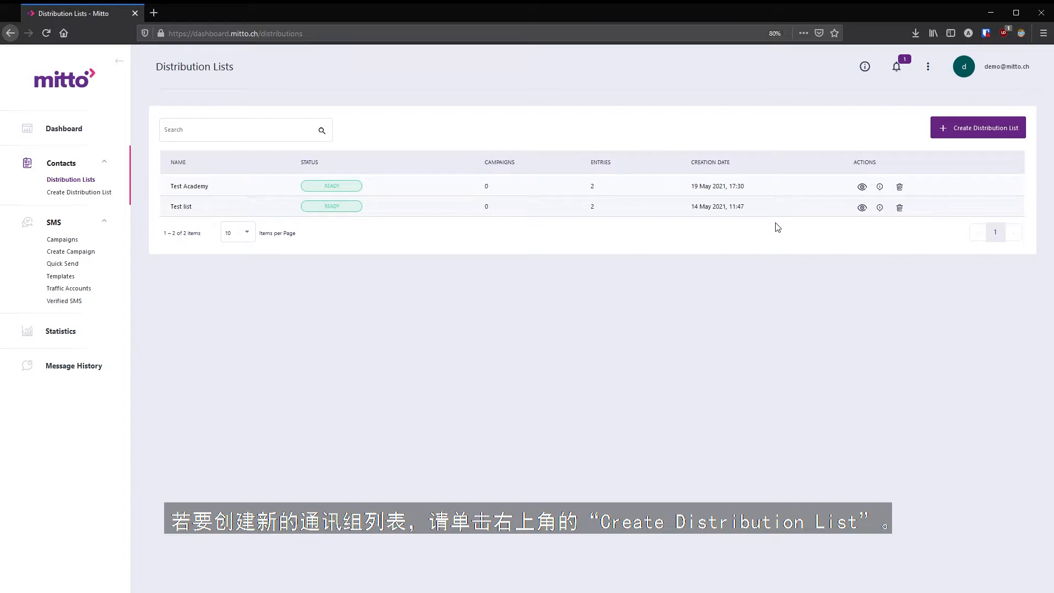
left_click(985, 134)
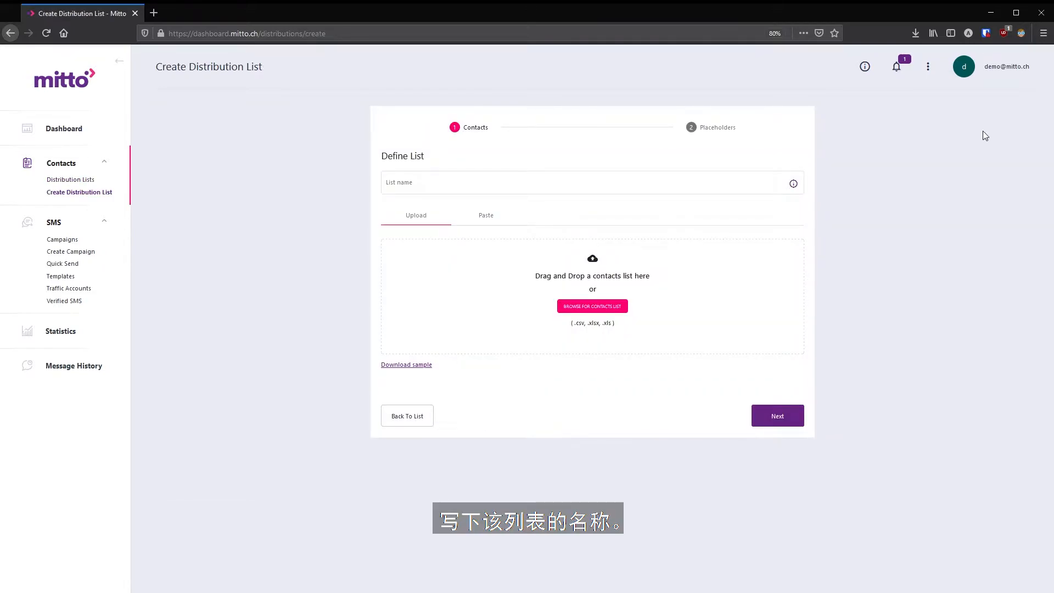
left_click(657, 183)
type("test")
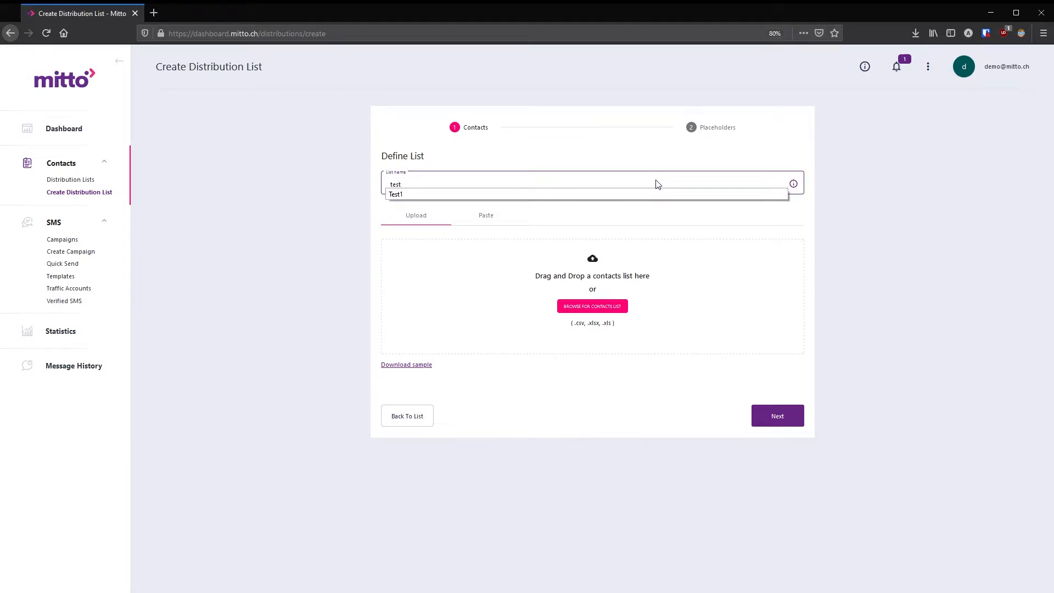
type("12")
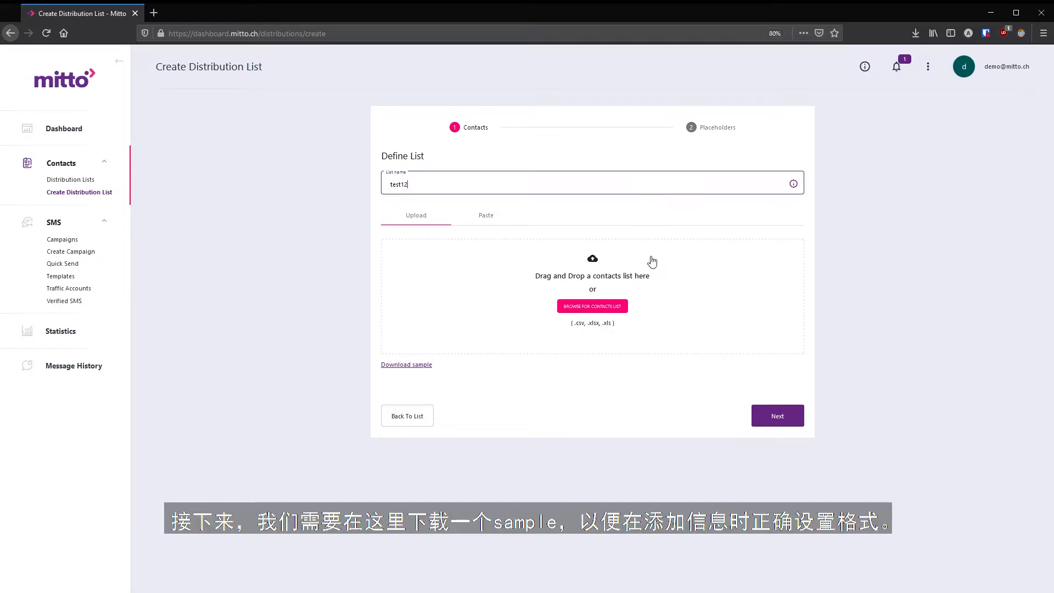
- Download the sample contacts template and open the downloaded file
left_click(396, 366)
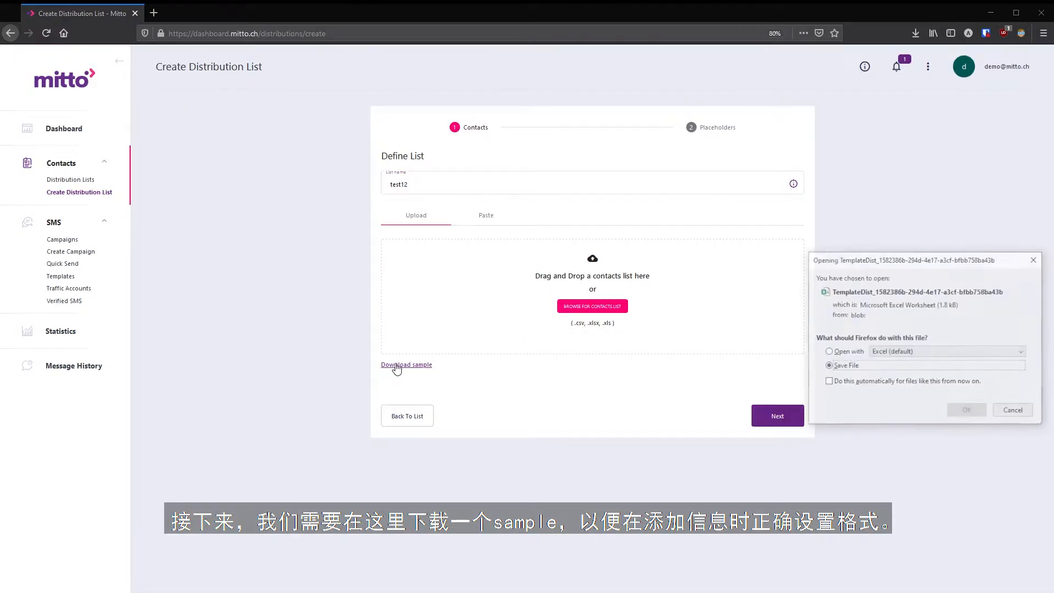
left_click(966, 412)
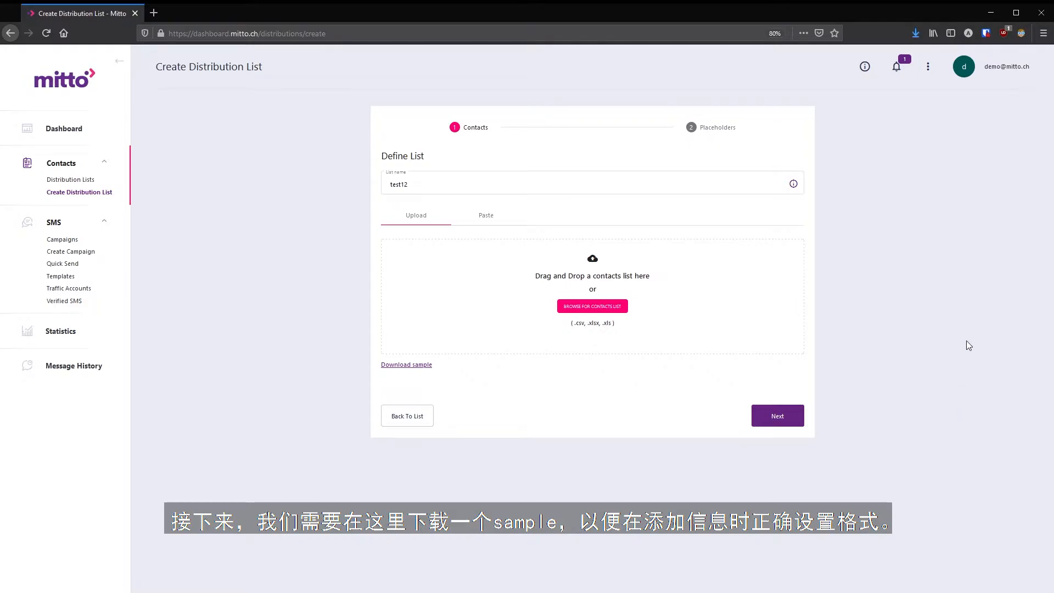
left_click(916, 33)
left_click(908, 69)
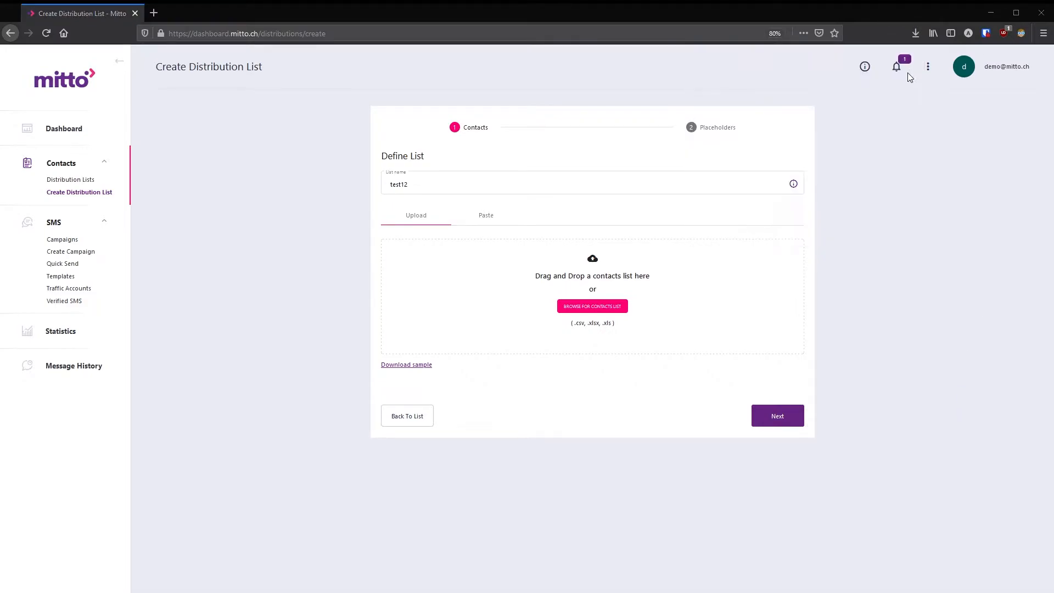
- Open the template in Excel, accept the format warning and enable editing
double_click(511, 233)
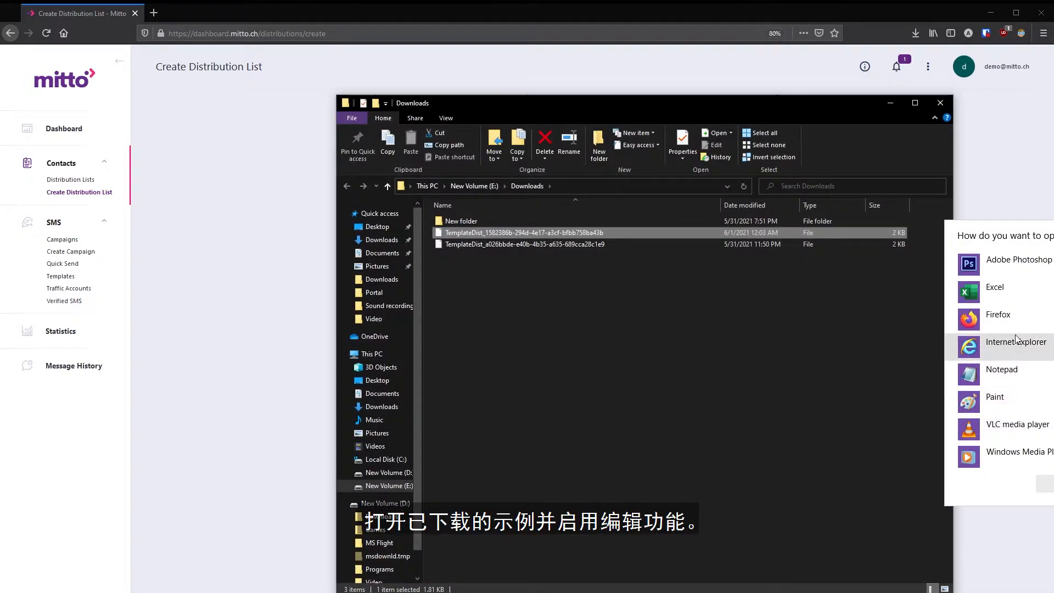
left_click(995, 286)
left_click(1045, 483)
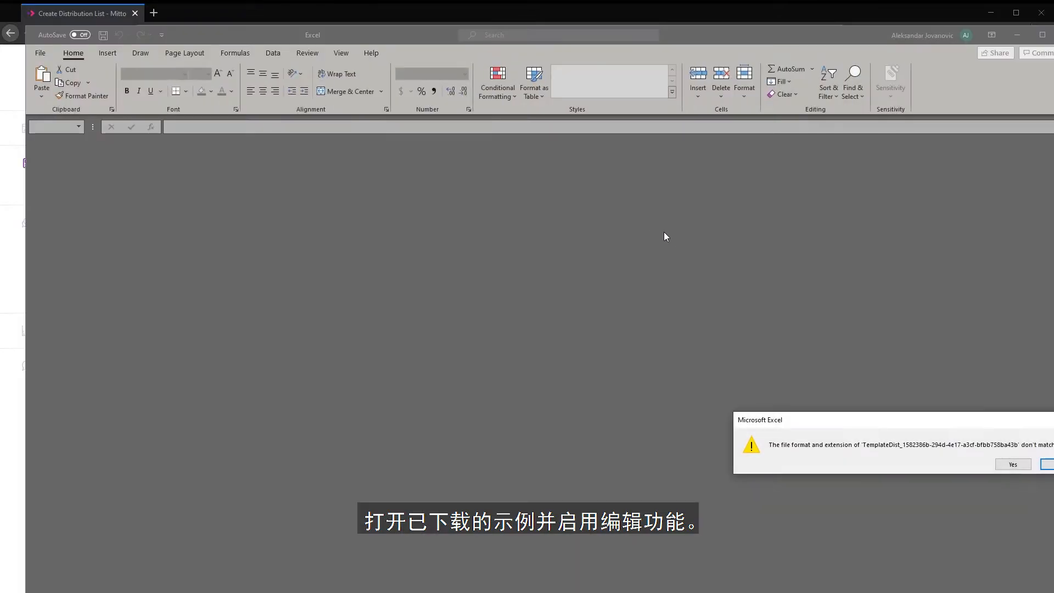
left_click(1023, 466)
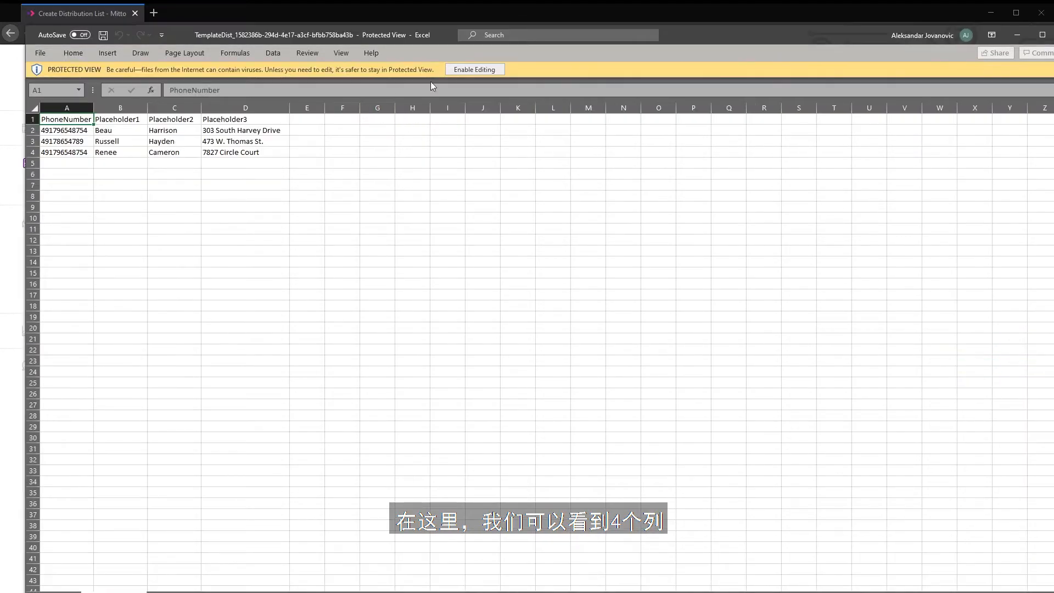
left_click(474, 69)
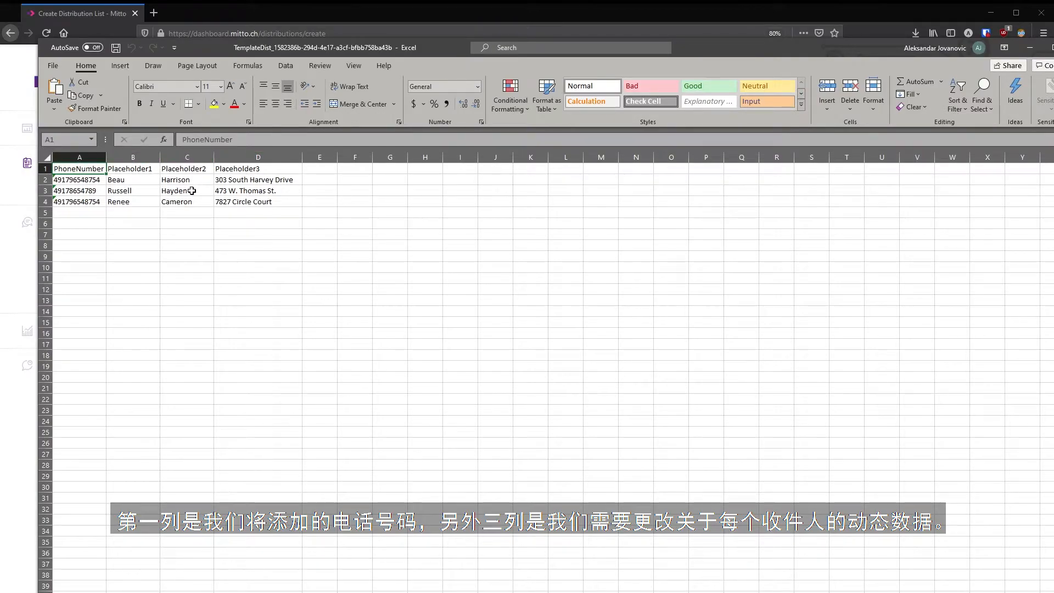
- Clear the three sample contact rows A2:D4, keeping the header row
left_click(105, 232)
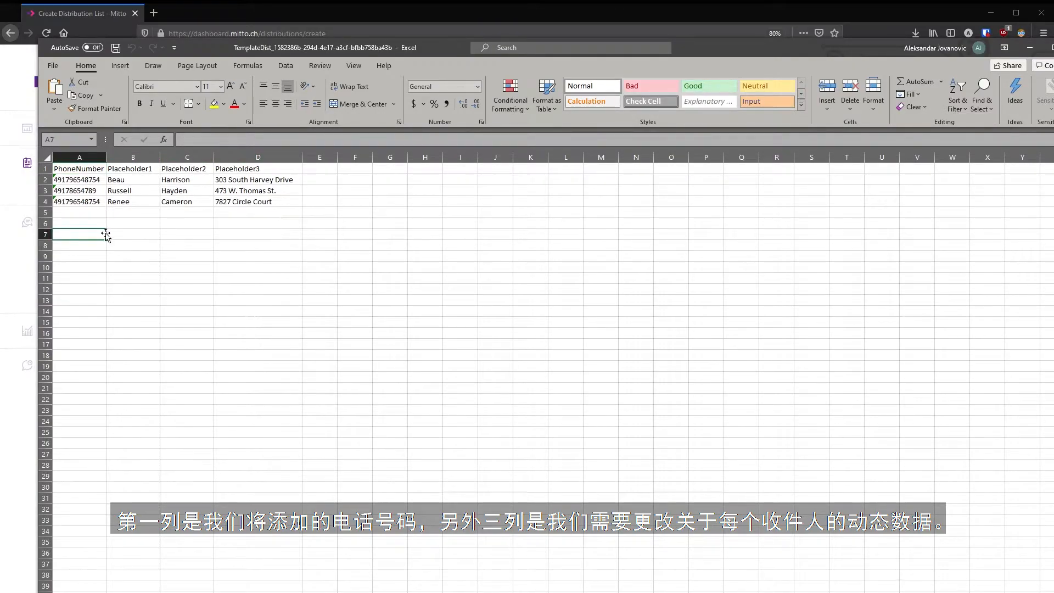
left_click_drag(81, 204, 249, 178)
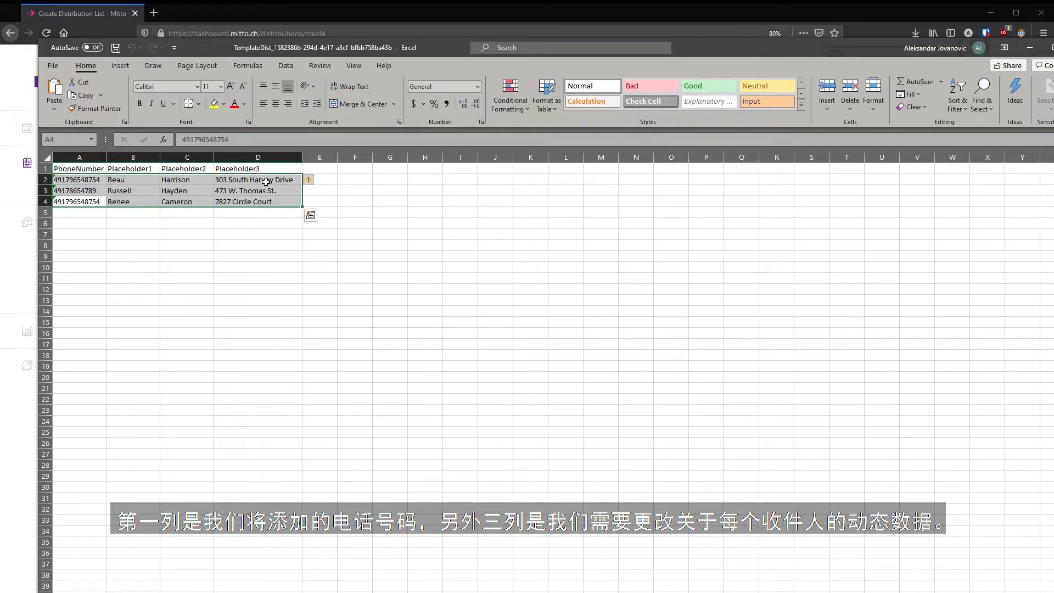
key("Delete")
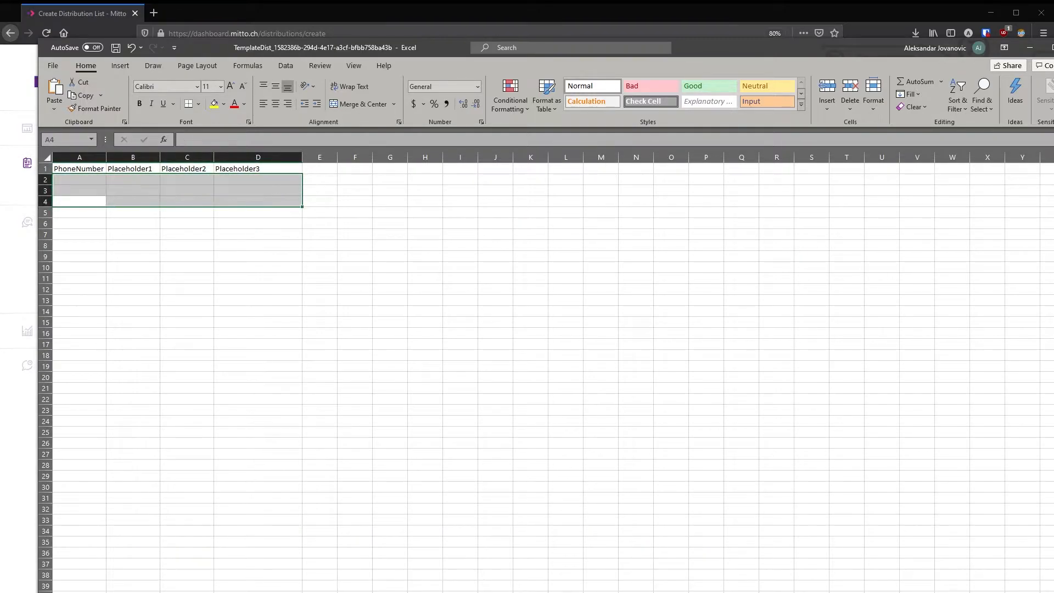
- Enter the contact's phone number in cell A2
left_click(215, 269)
left_click(79, 179)
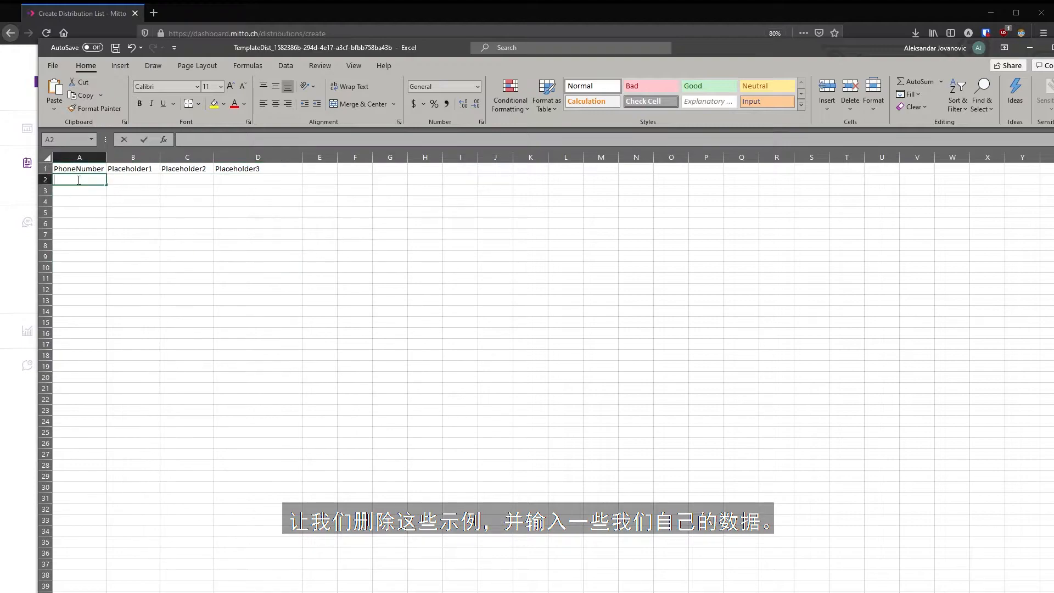
double_click(79, 180)
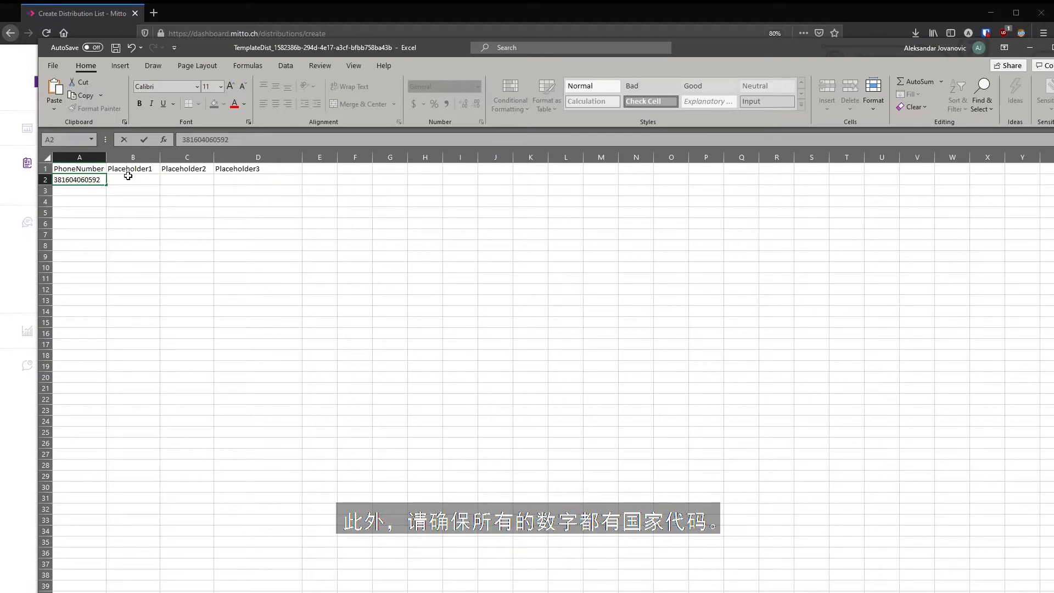
- Rename headers B1:D1 to FirstName, LastName and Country
left_click(128, 171)
type("FirstName")
key("Tab")
type("LastName")
key("Tab")
type("Country")
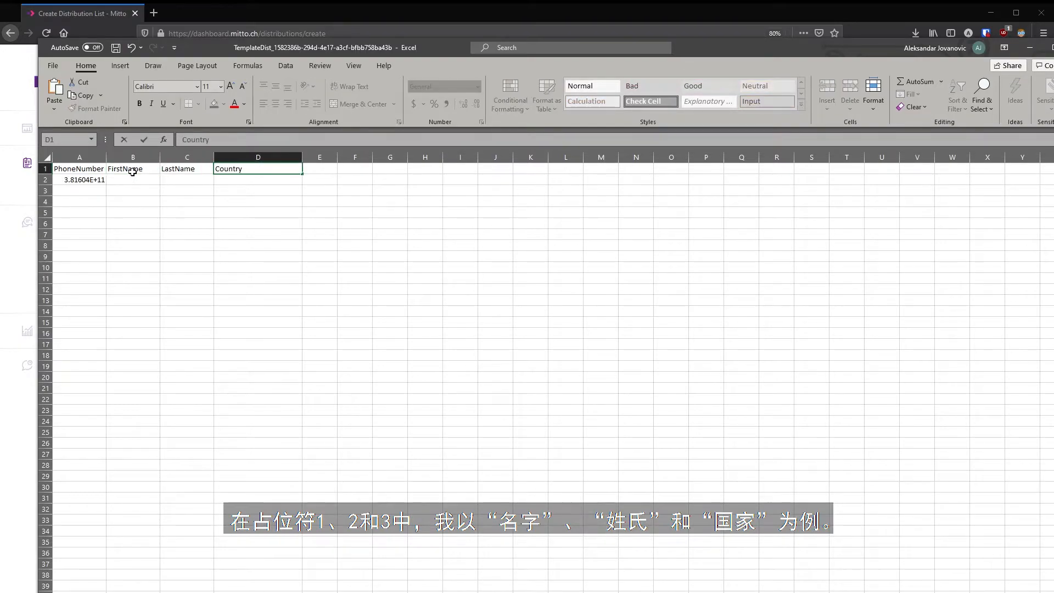
key("Return")
- Fill B2:D2 with the contact's first name, last name and Serbia
key("Tab")
key("Tab")
type("Serbia")
left_click(233, 211)
- Widen column A and check the PhoneNumber, FirstName, LastName and Country headers
left_click_drag(106, 157, 124, 156)
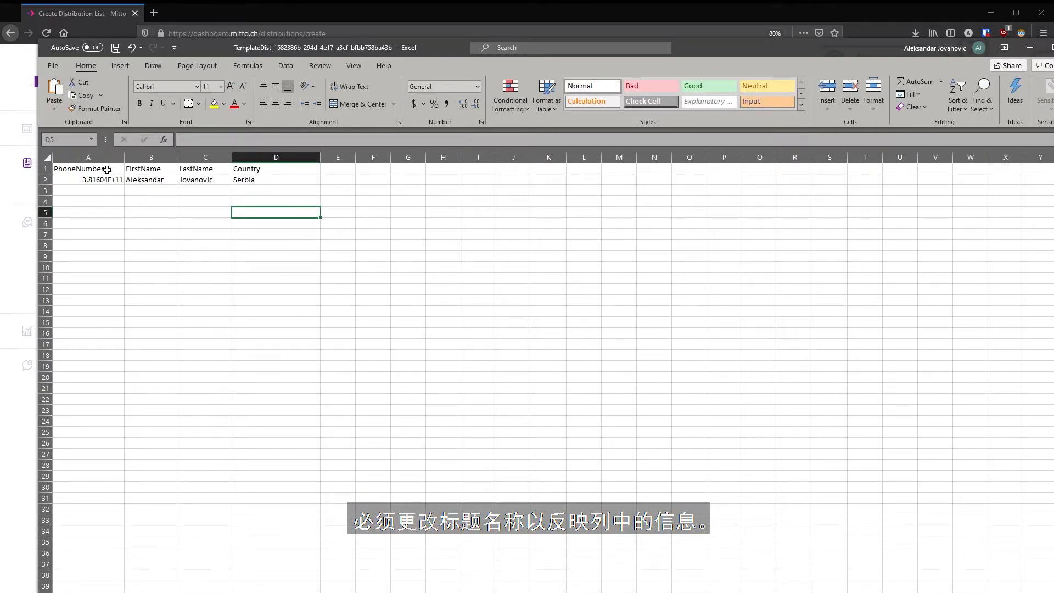
left_click(113, 171)
left_click(171, 169)
left_click(226, 170)
left_click(244, 170)
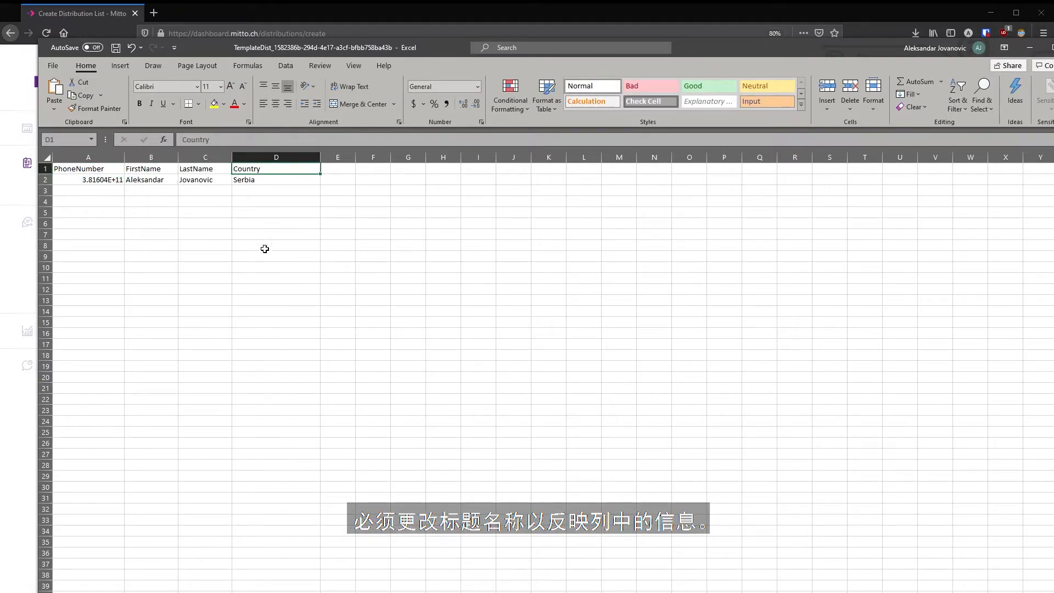
- Save the workbook to the Desktop under the file name test23
left_click(54, 66)
left_click(91, 212)
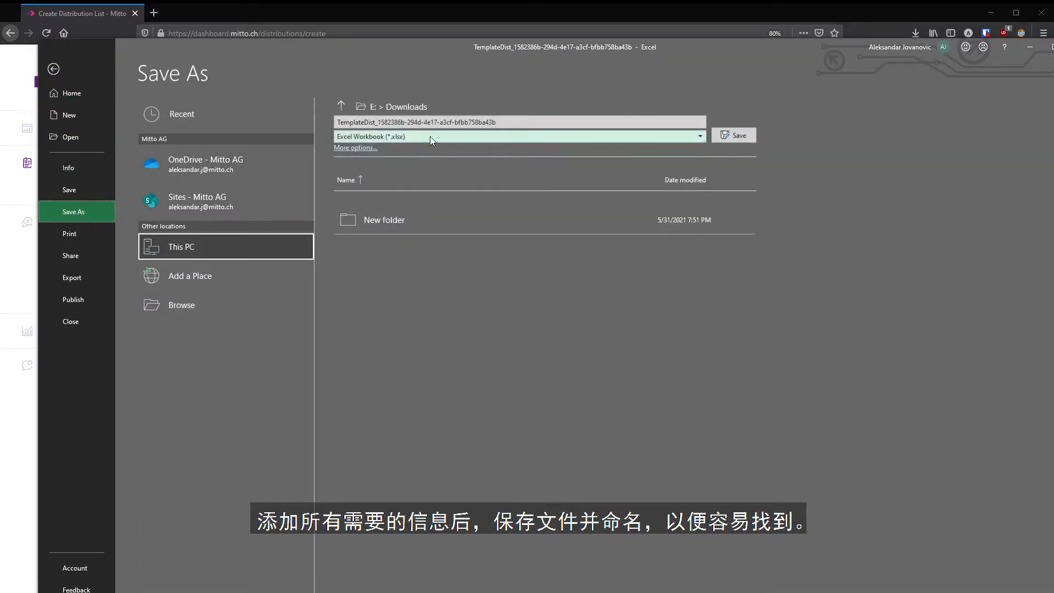
left_click(341, 106)
left_click(341, 106)
left_click(412, 219)
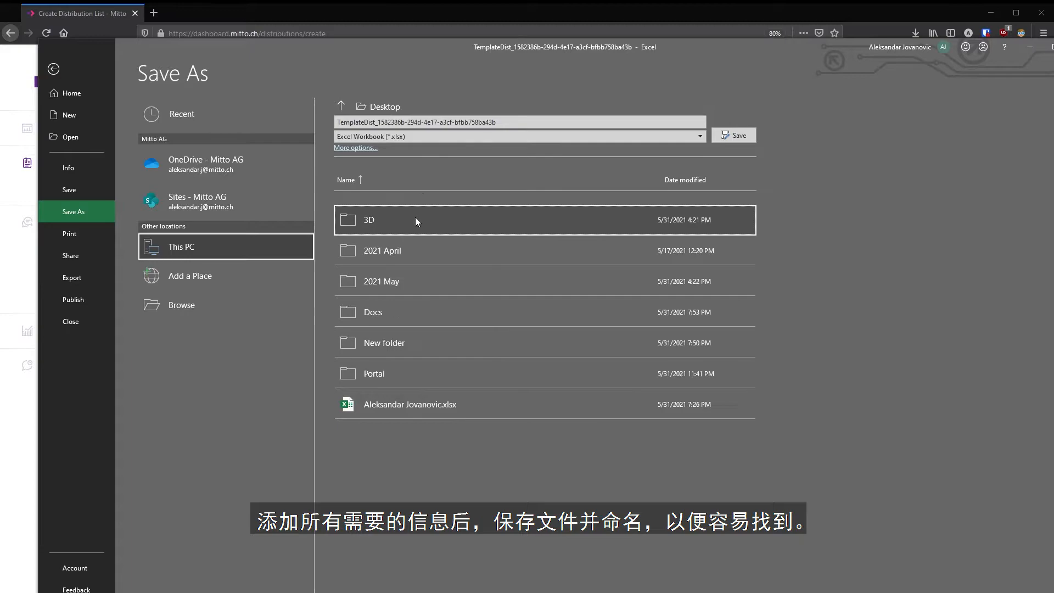
left_click(477, 123)
type("test23")
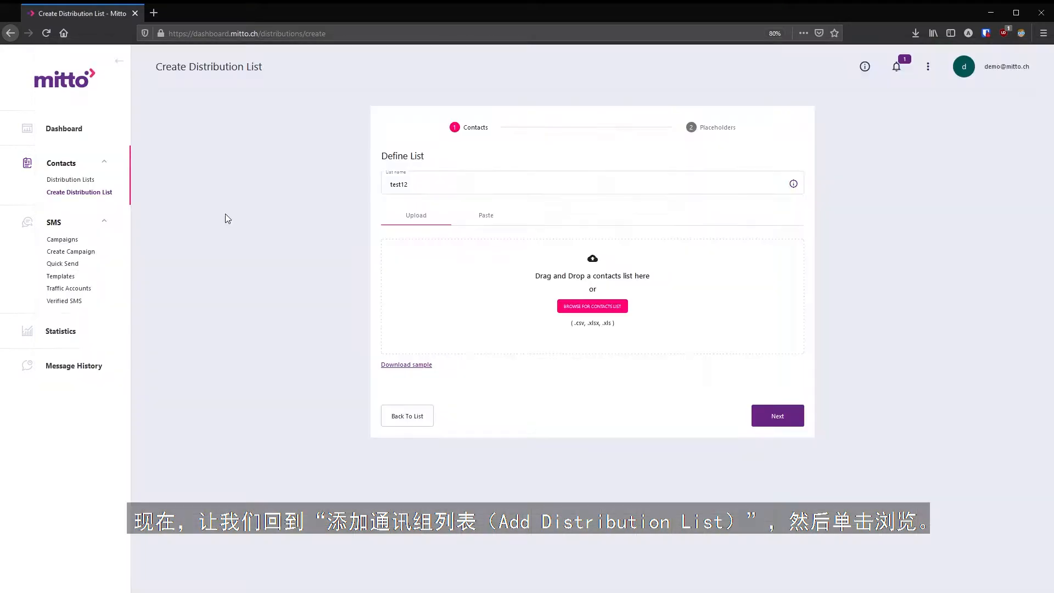
- Upload test23.xlsx as the contacts file and mark it as having a header row
left_click(596, 310)
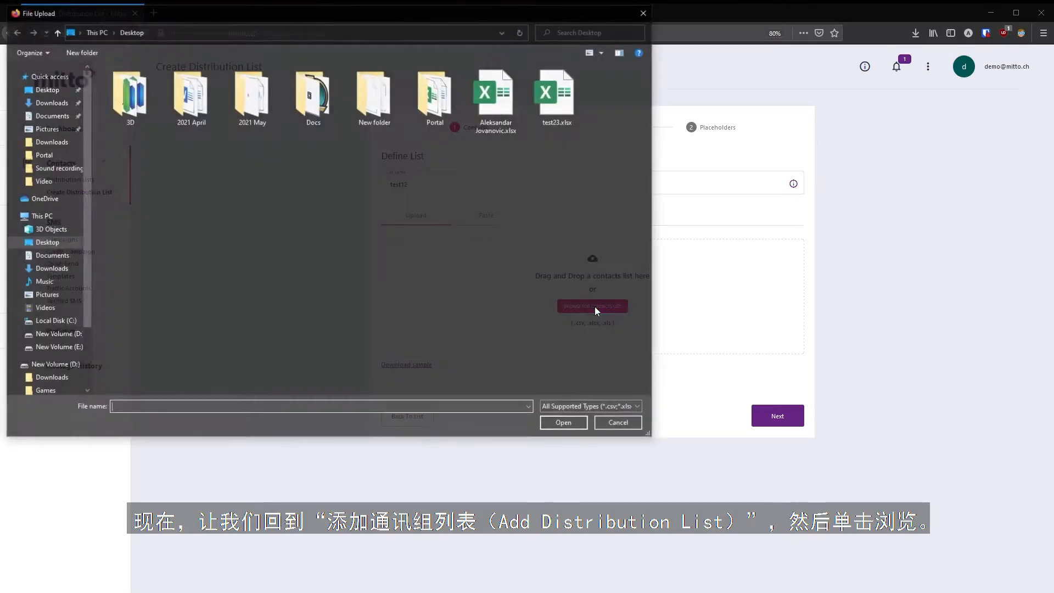
left_click(559, 96)
left_click(550, 424)
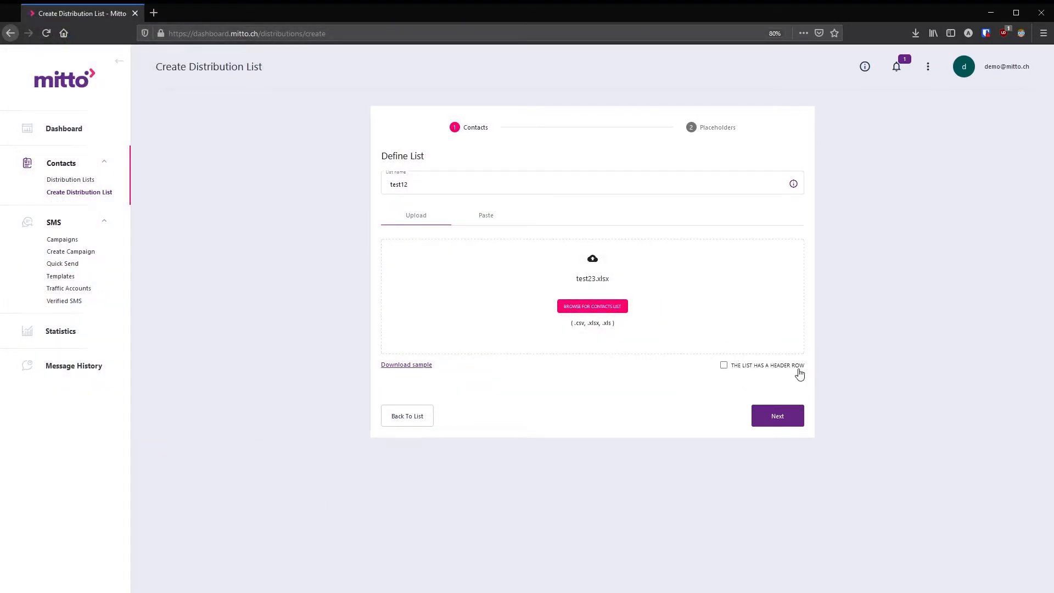
left_click(724, 365)
left_click(769, 416)
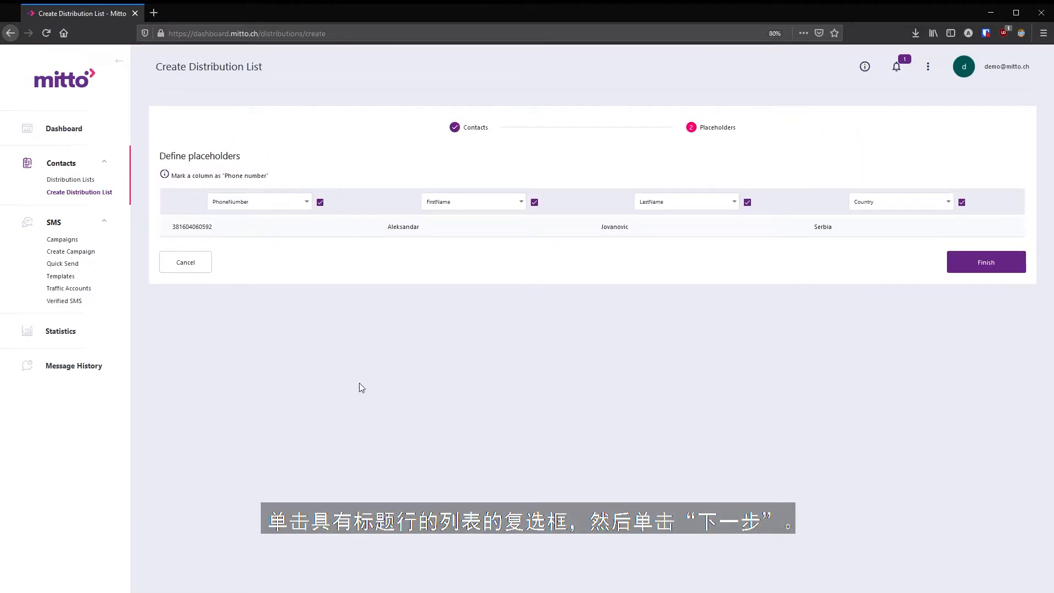
- Map the first column as Phone number and finish creating the test12 list
left_click(307, 207)
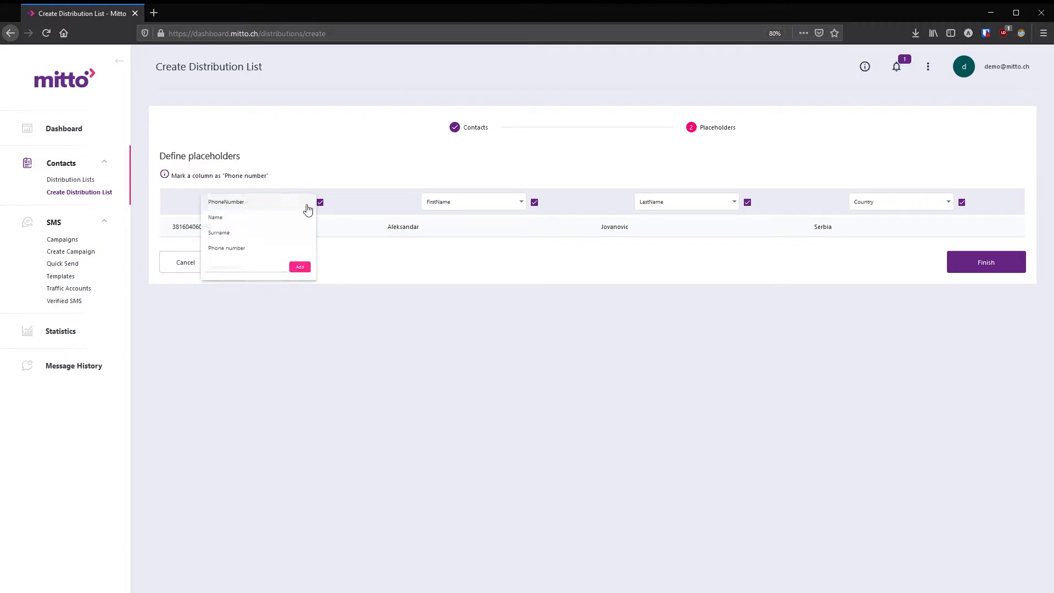
left_click(223, 248)
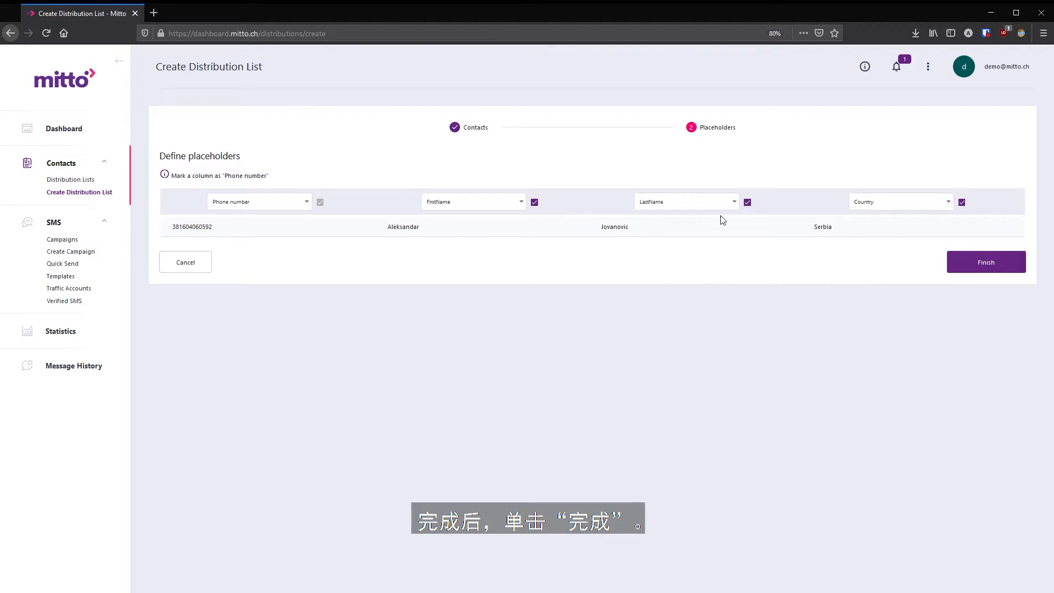
left_click(991, 269)
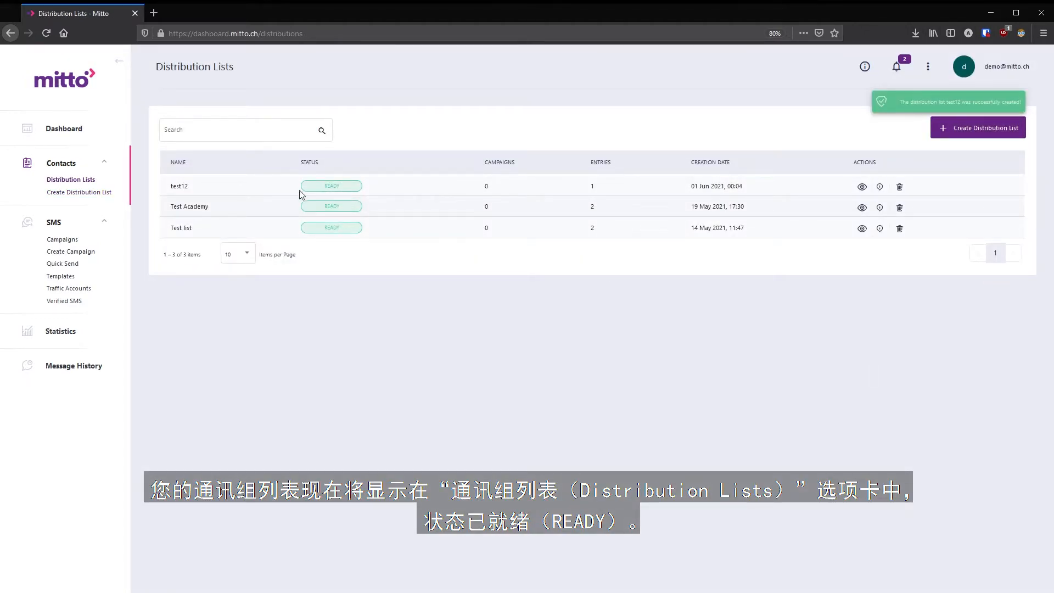
left_click_drag(170, 186, 190, 187)
left_click_drag(295, 189, 338, 190)
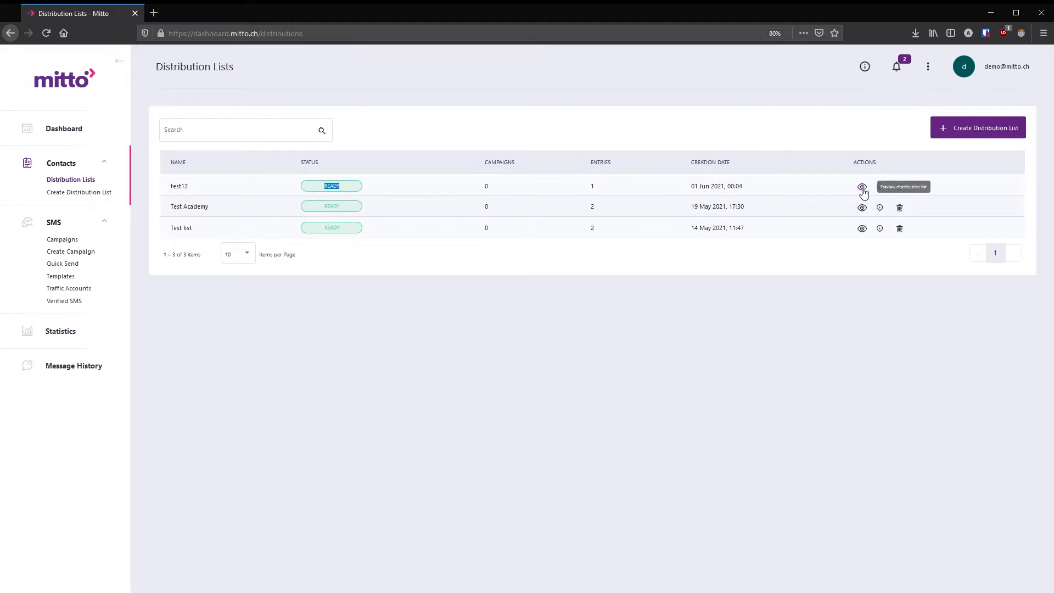
left_click(862, 188)
left_click(695, 273)
left_click(878, 187)
left_click(690, 257)
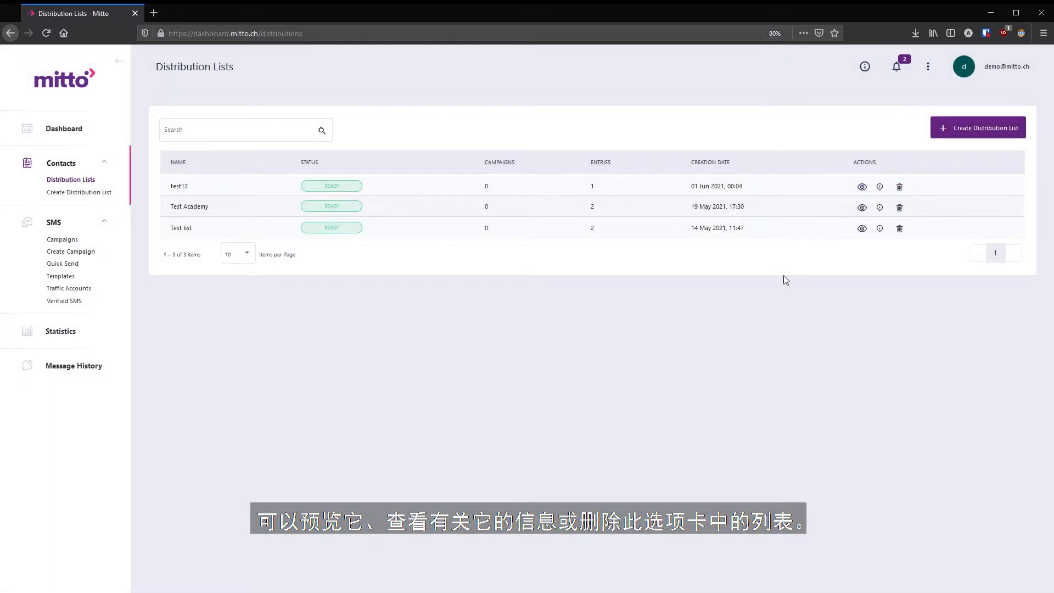
- Create a campaign named Demo123 with sender mitto
left_click(60, 253)
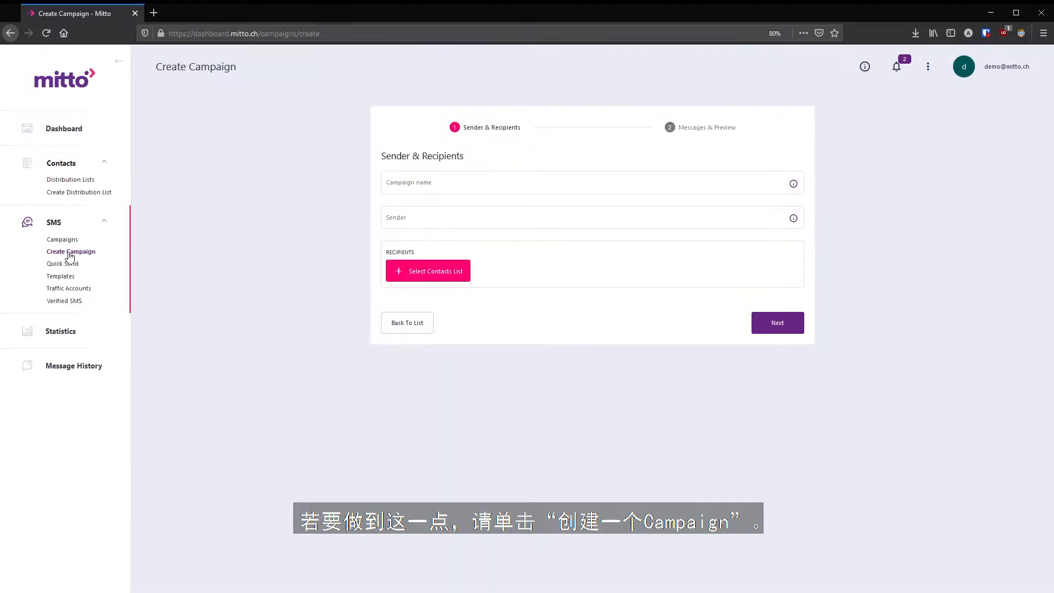
left_click(447, 185)
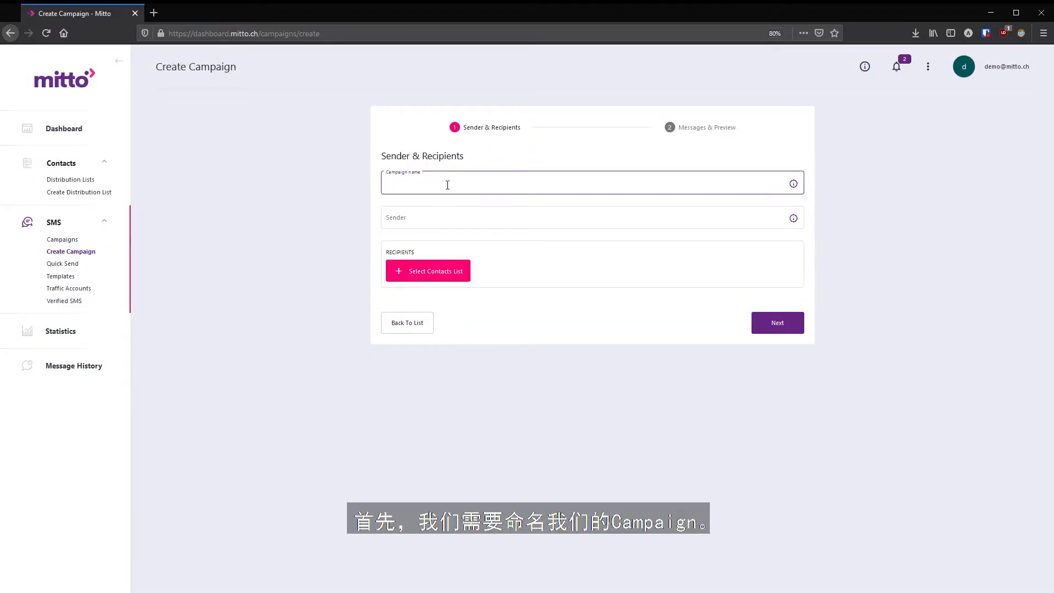
type("Demo123")
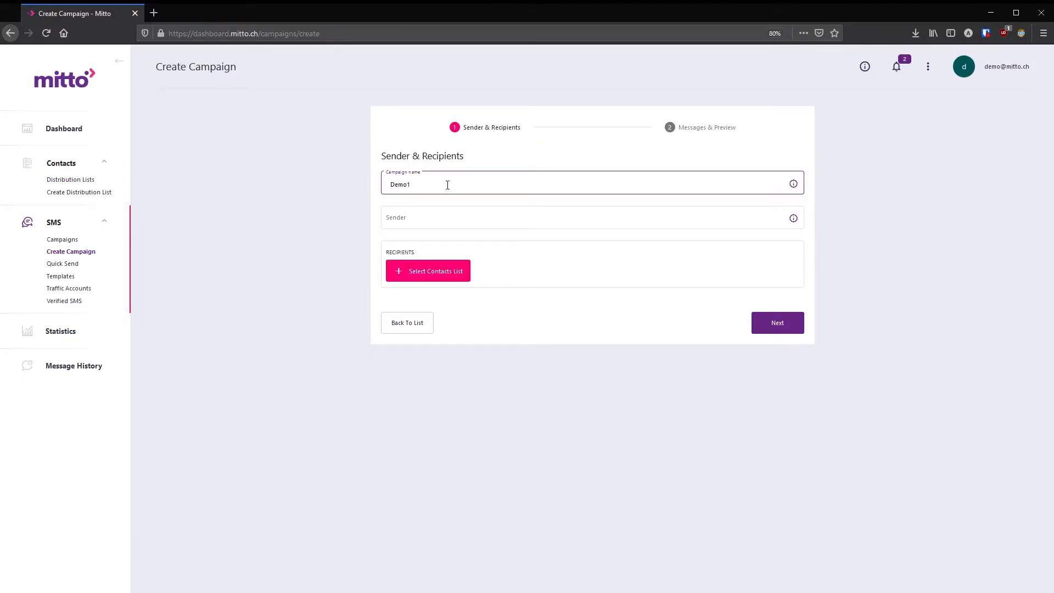
left_click(424, 218)
type("mitto")
left_click(422, 229)
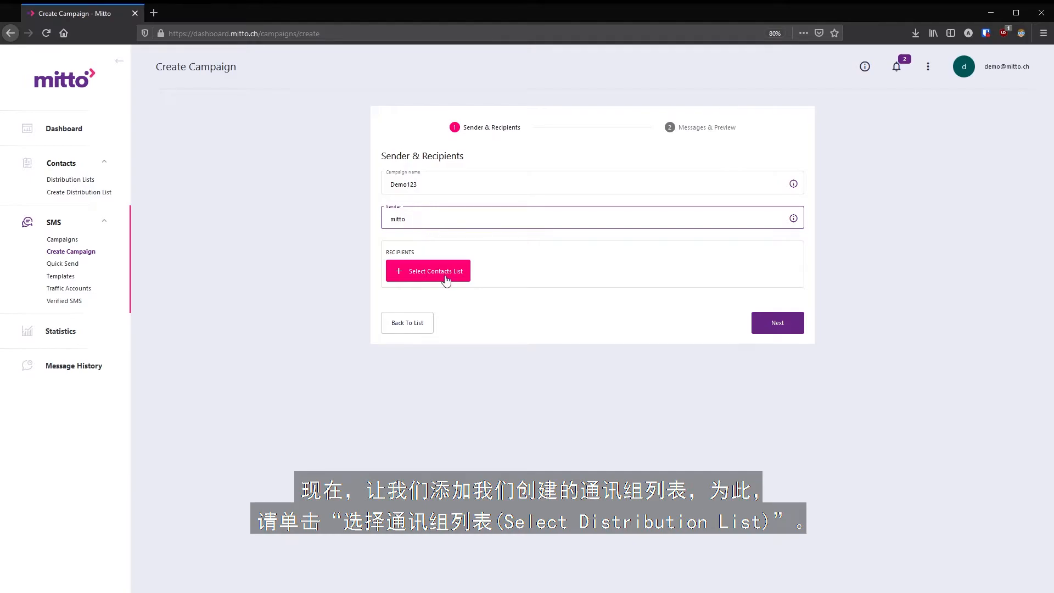
- Choose the test12 contact list as recipients and continue to the message step
left_click(409, 272)
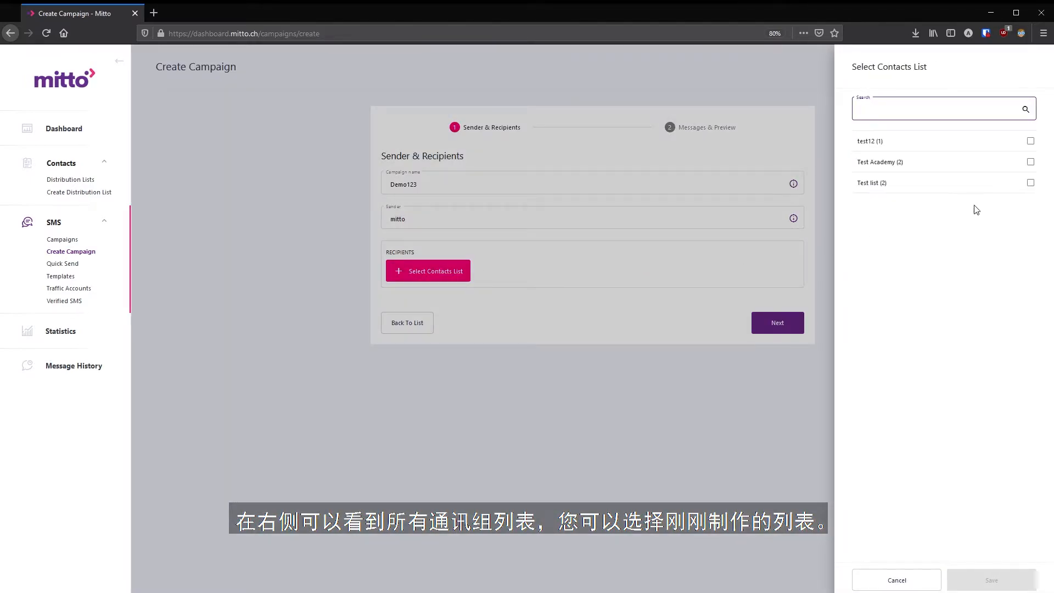
left_click(1031, 141)
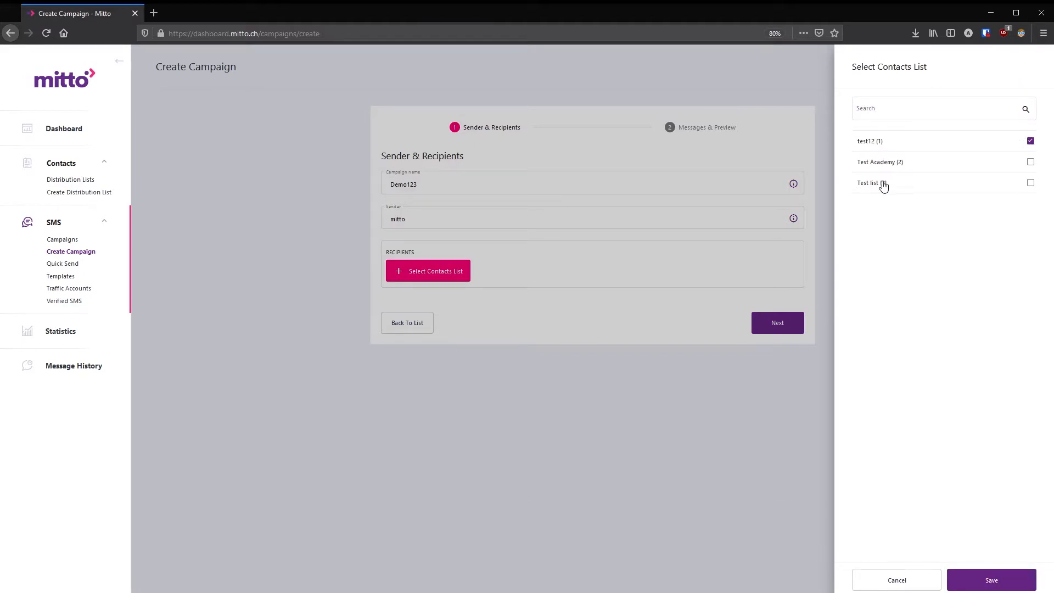
left_click(883, 111)
type("test1")
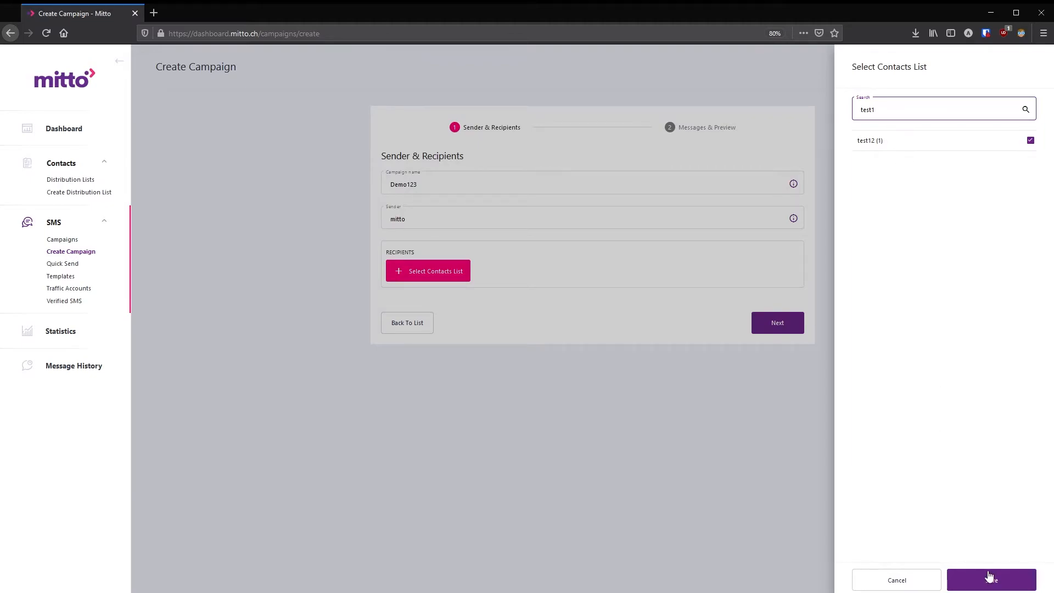
left_click(990, 576)
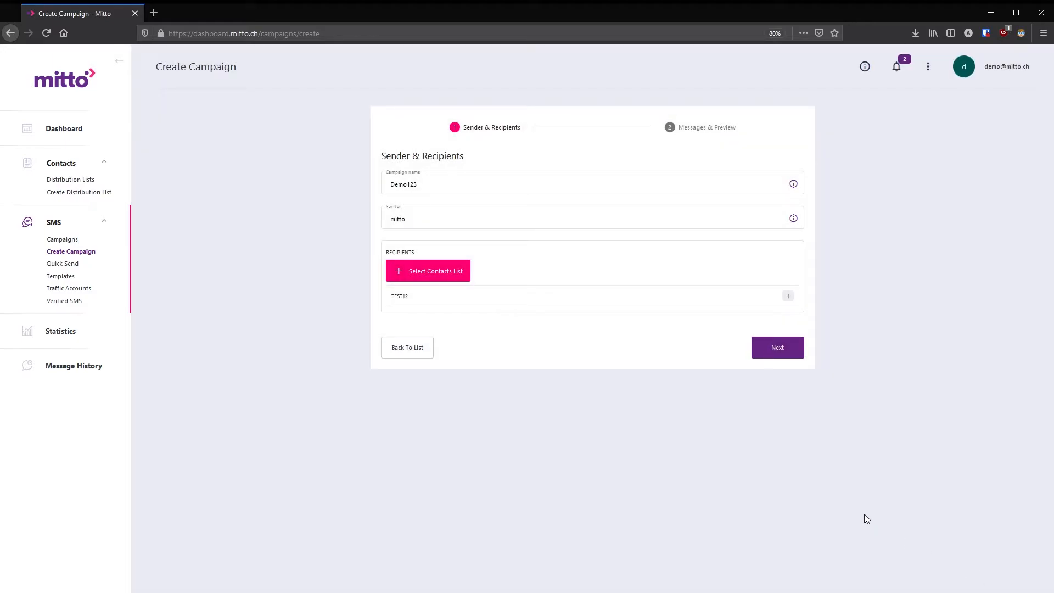
left_click(793, 352)
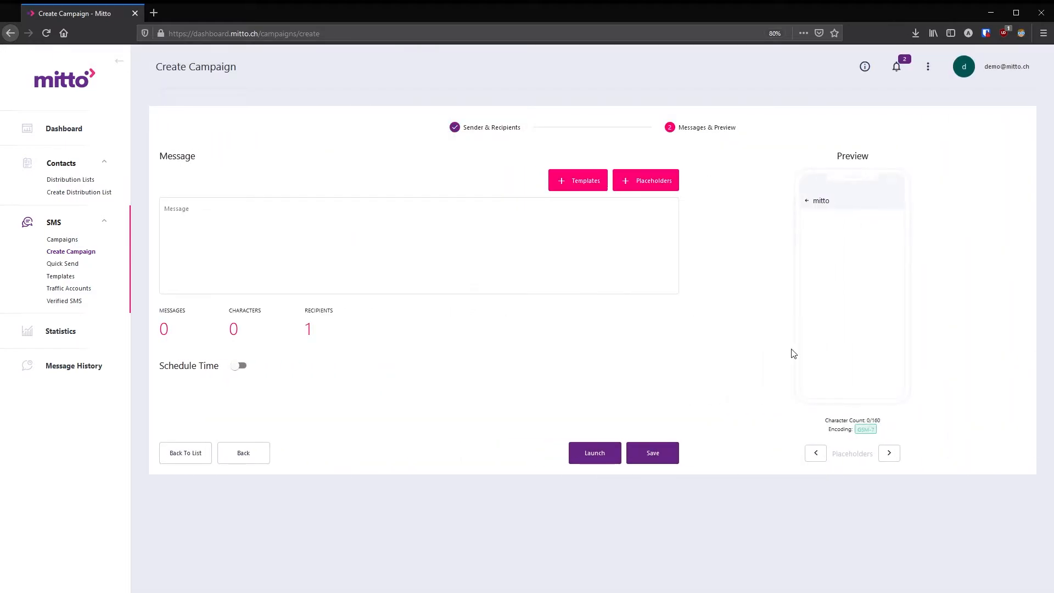
- Write the message ', your package is delivered to' with FirstName, LastName and Country placeholders inserted
left_click(481, 267)
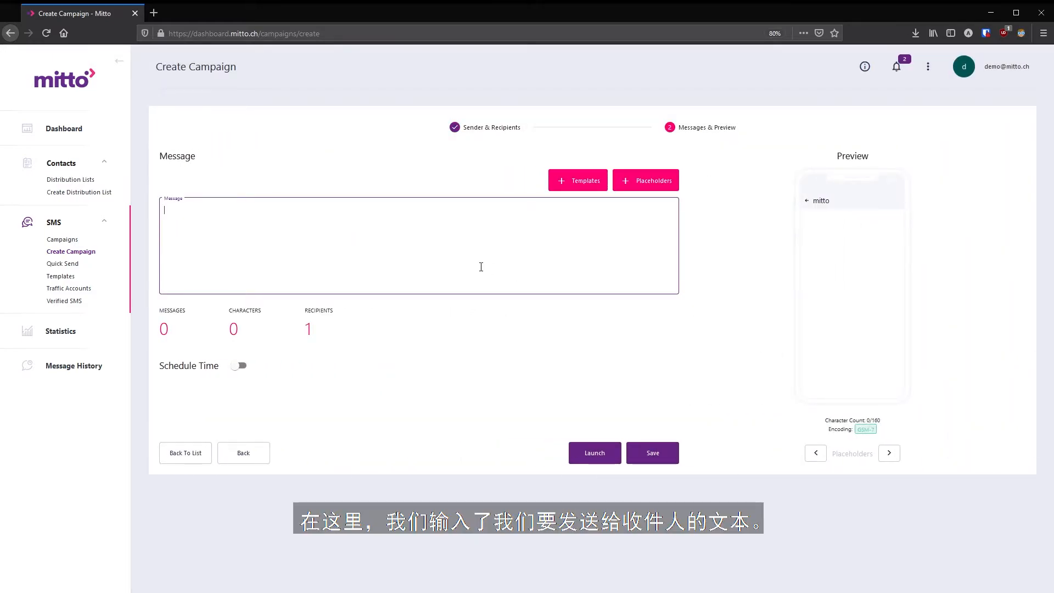
type("Hi")
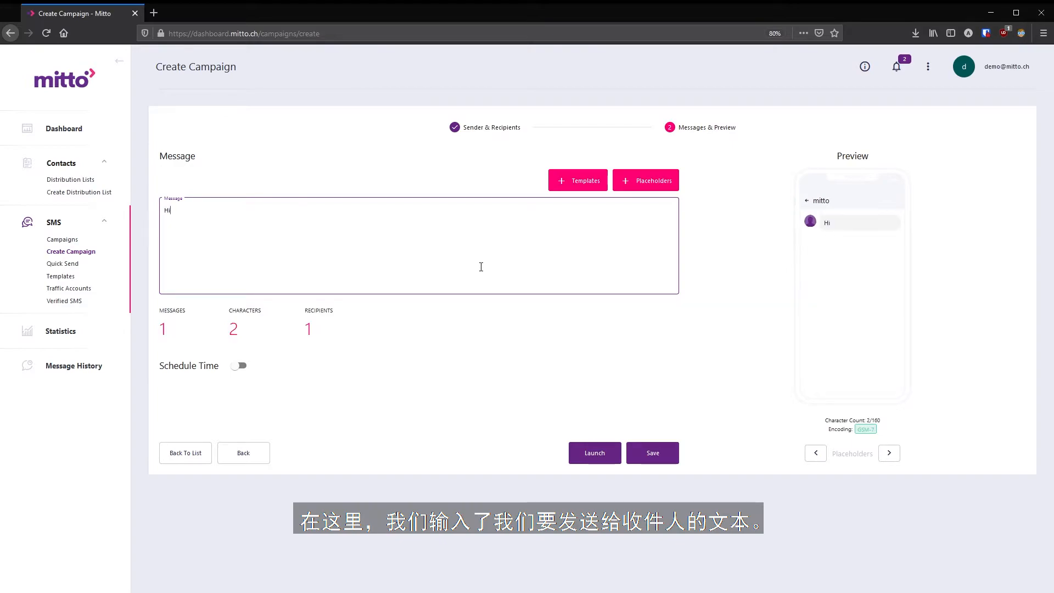
left_click(659, 183)
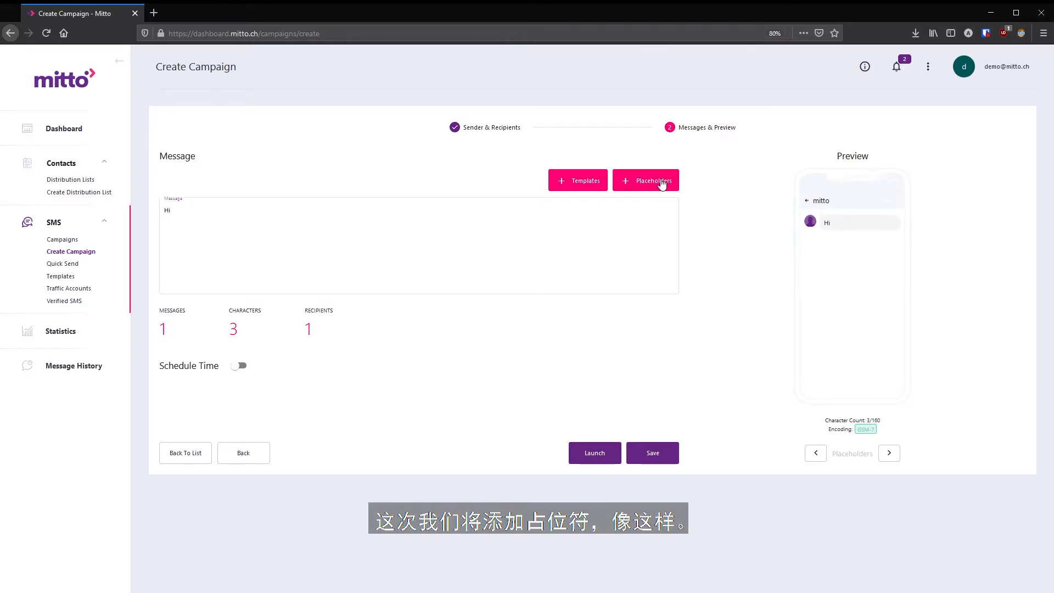
left_click(657, 196)
left_click(653, 187)
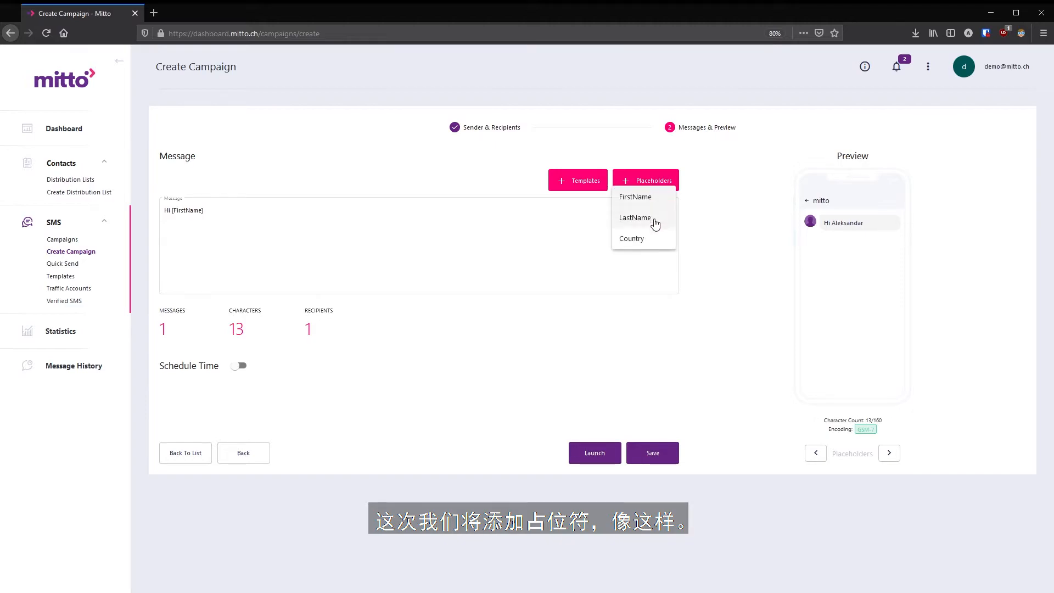
left_click(655, 220)
left_click(594, 209)
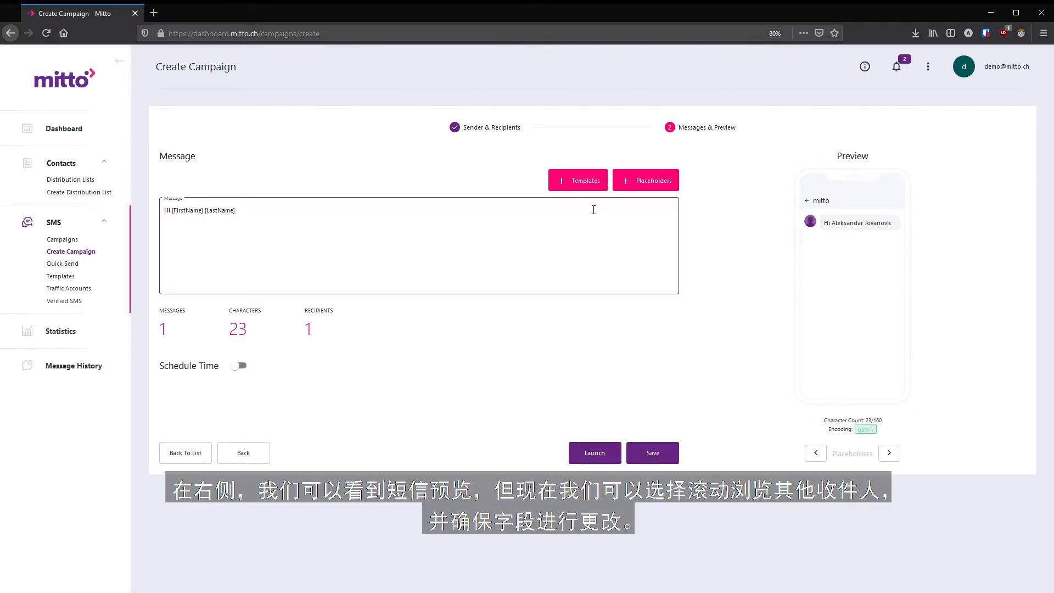
type(", your pa")
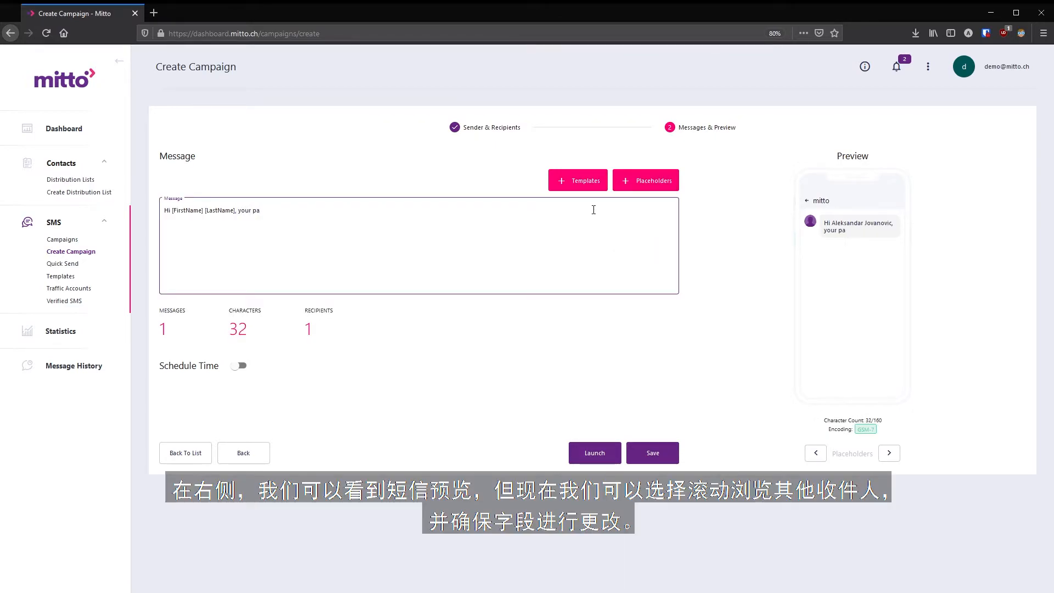
type("ckage is")
key("BackSpace")
key("BackSpace")
type("delivered to")
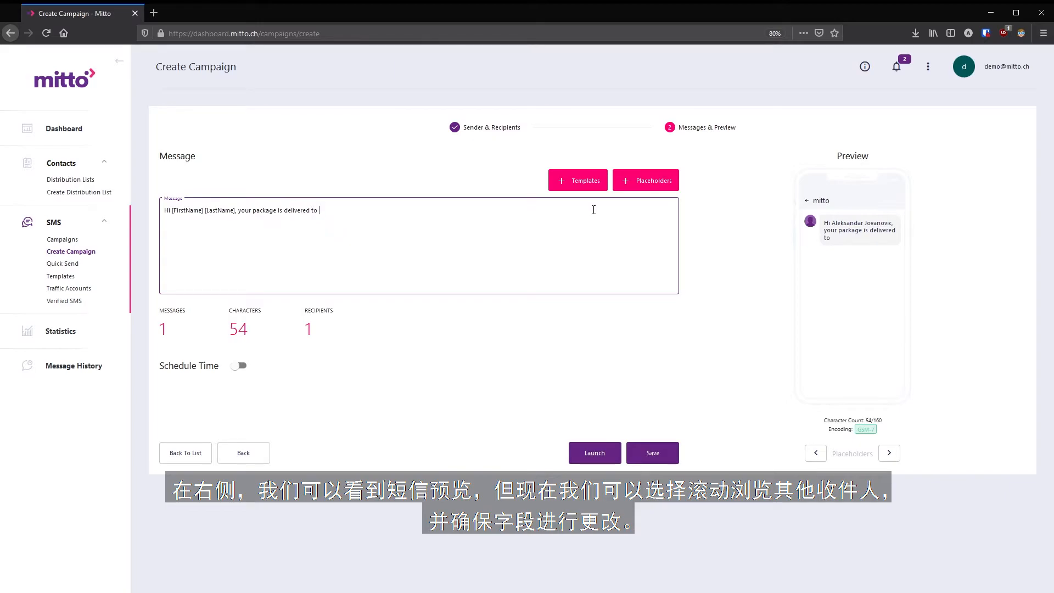
left_click(643, 180)
left_click(641, 240)
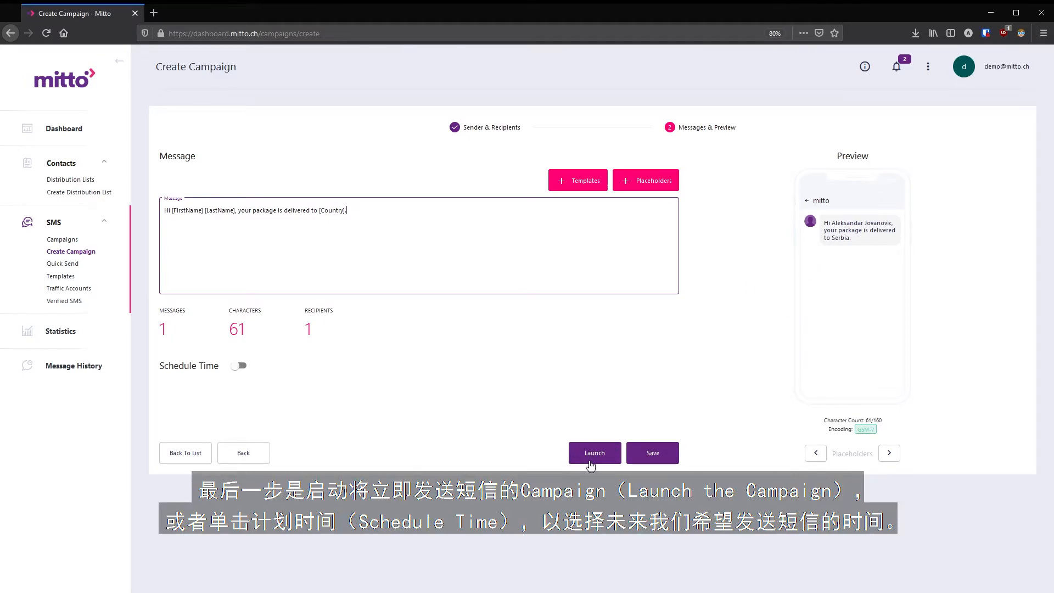
- Try a scheduled send time, switch scheduling back off, and launch the campaign immediately
left_click(237, 367)
left_click(190, 393)
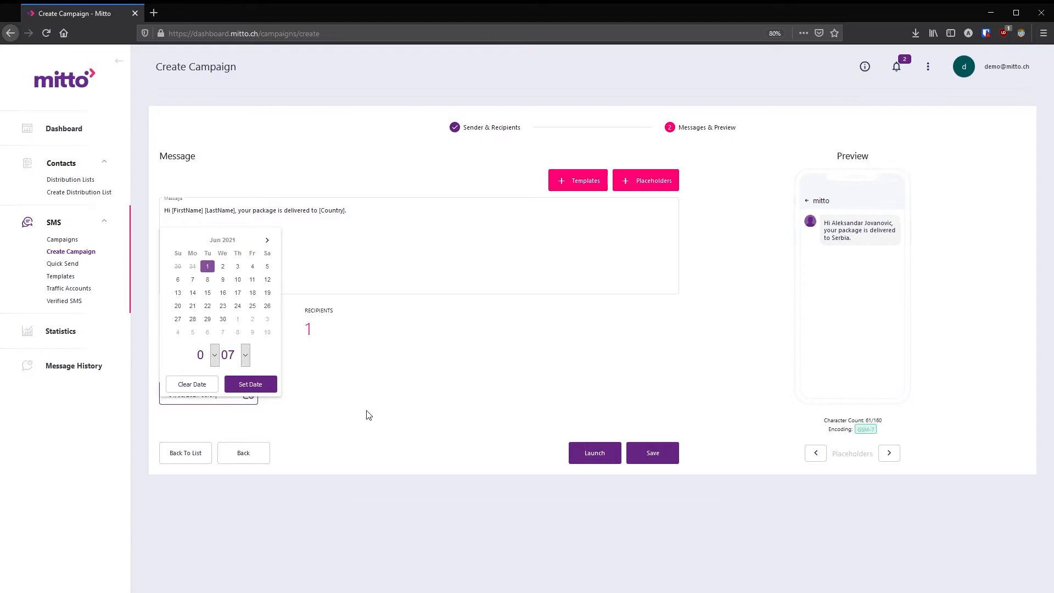
left_click(369, 415)
left_click(241, 367)
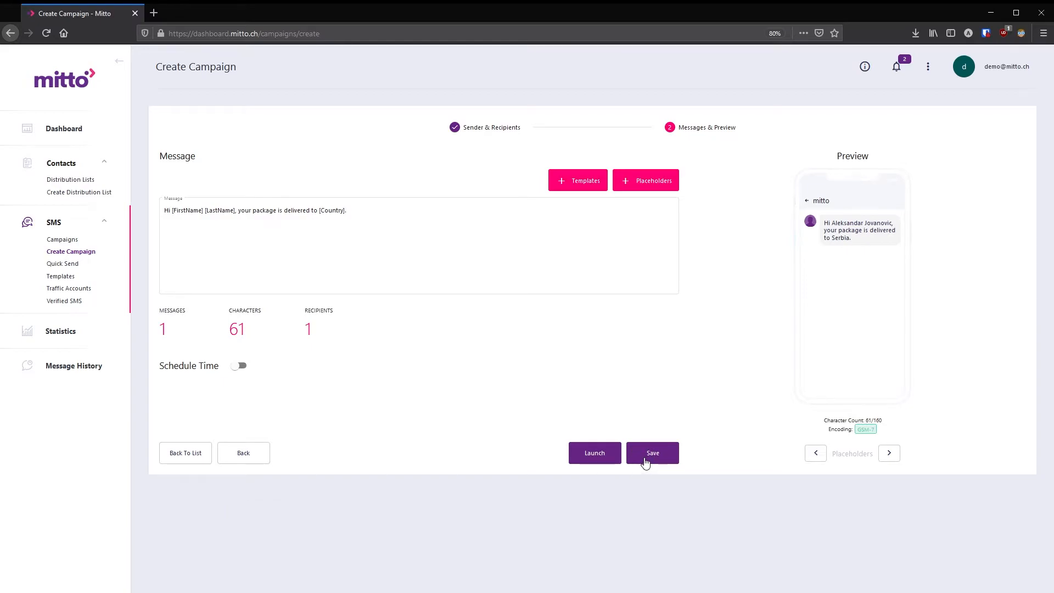
left_click(585, 455)
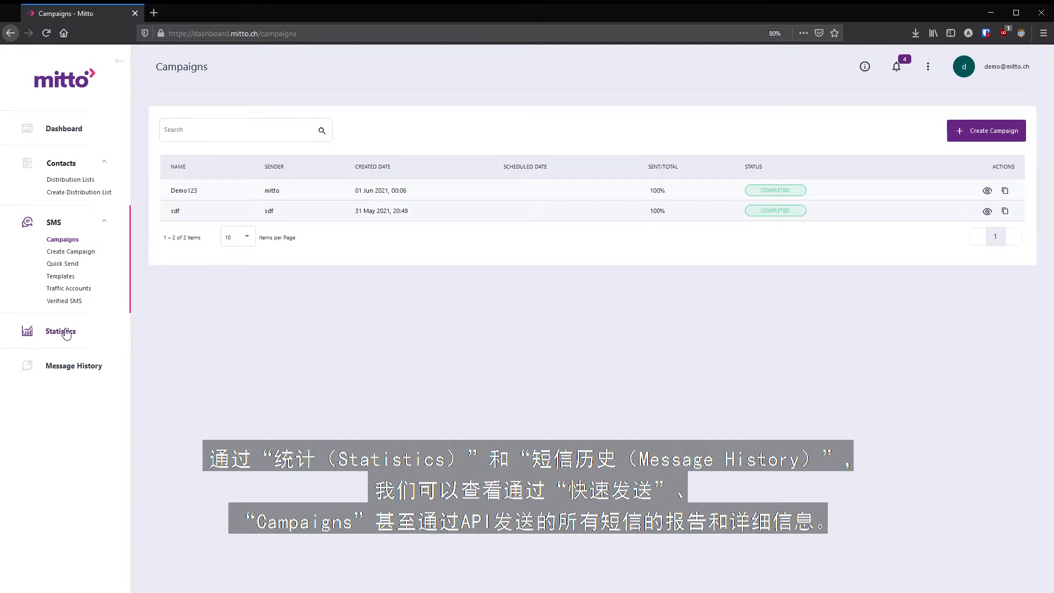
- Show SMS statistics for the last 7 days with a DAY grouping column
left_click(66, 333)
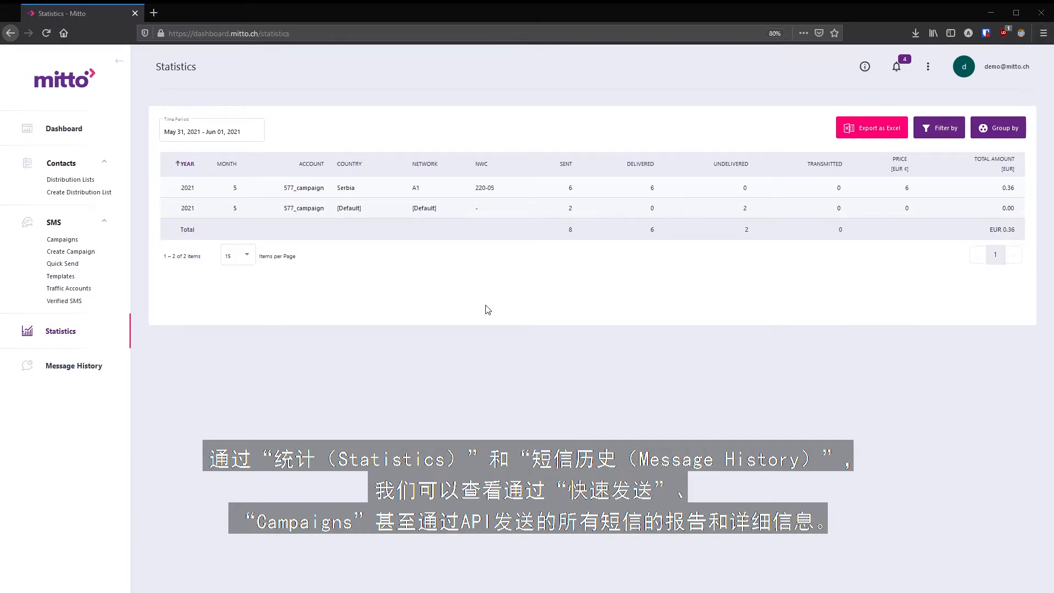
left_click(216, 132)
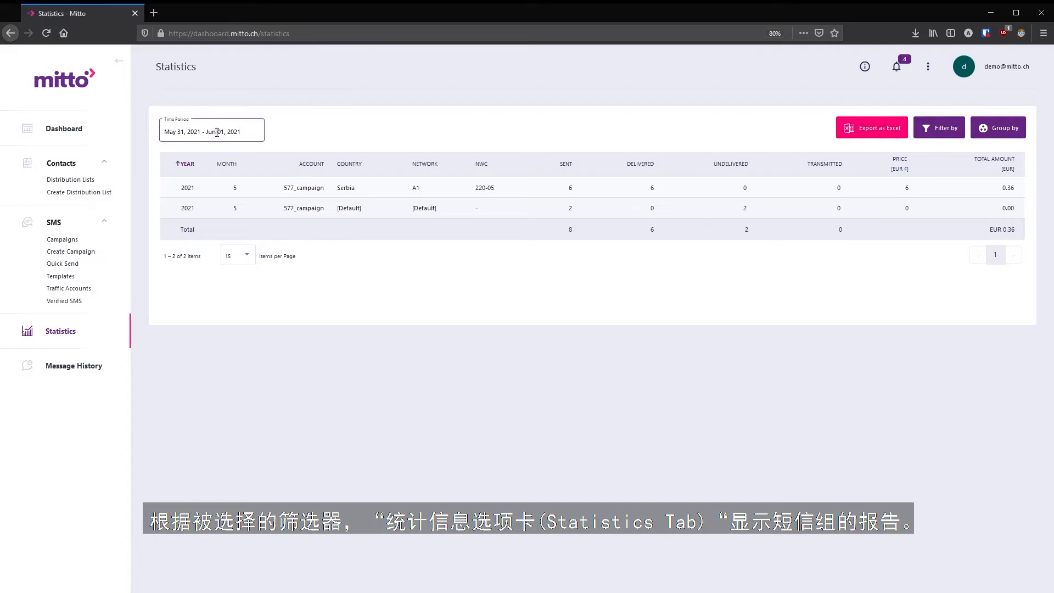
left_click(184, 186)
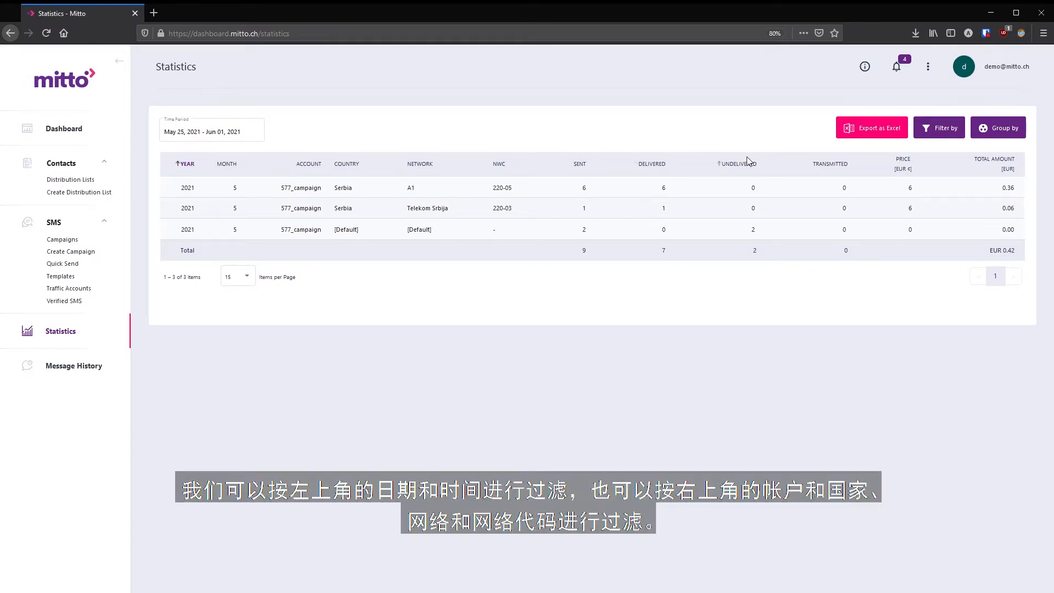
left_click(945, 132)
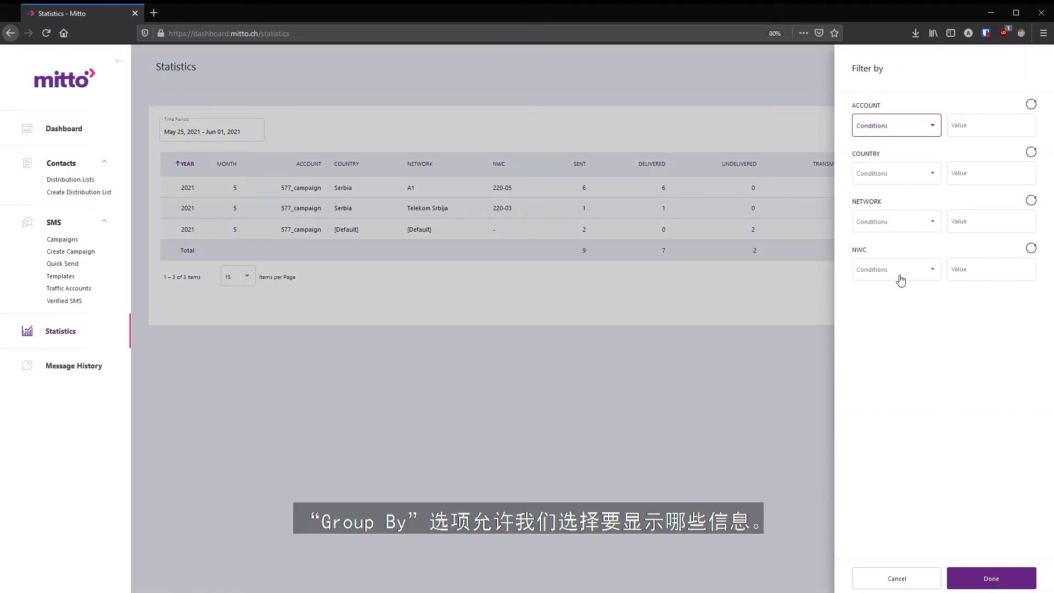
left_click(980, 584)
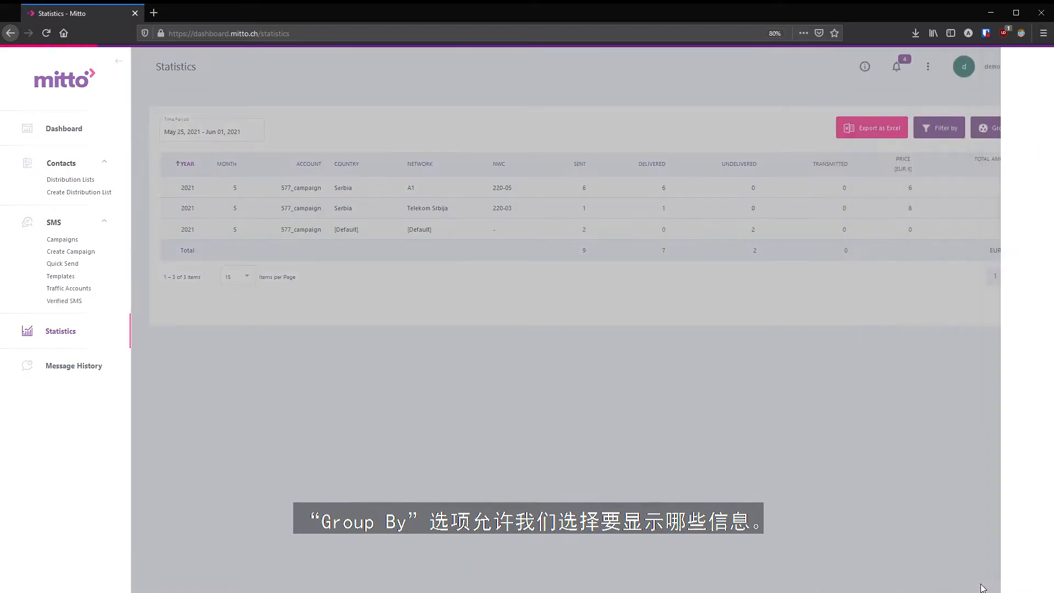
left_click(1003, 129)
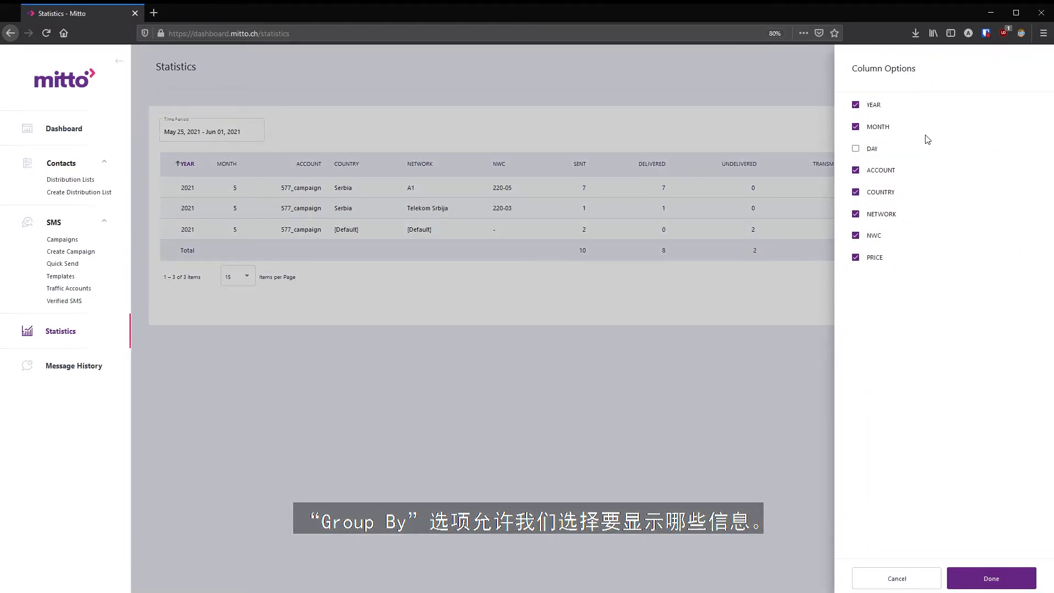
left_click(1004, 581)
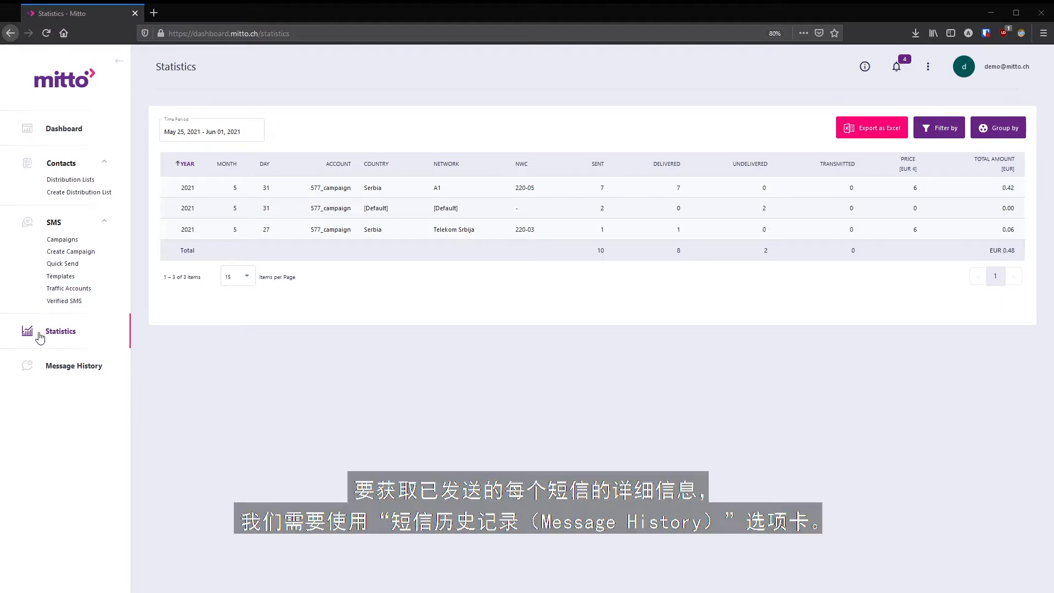
- Filter Message History to the last hour, copy the first message's ID, and open Filter by
left_click(53, 379)
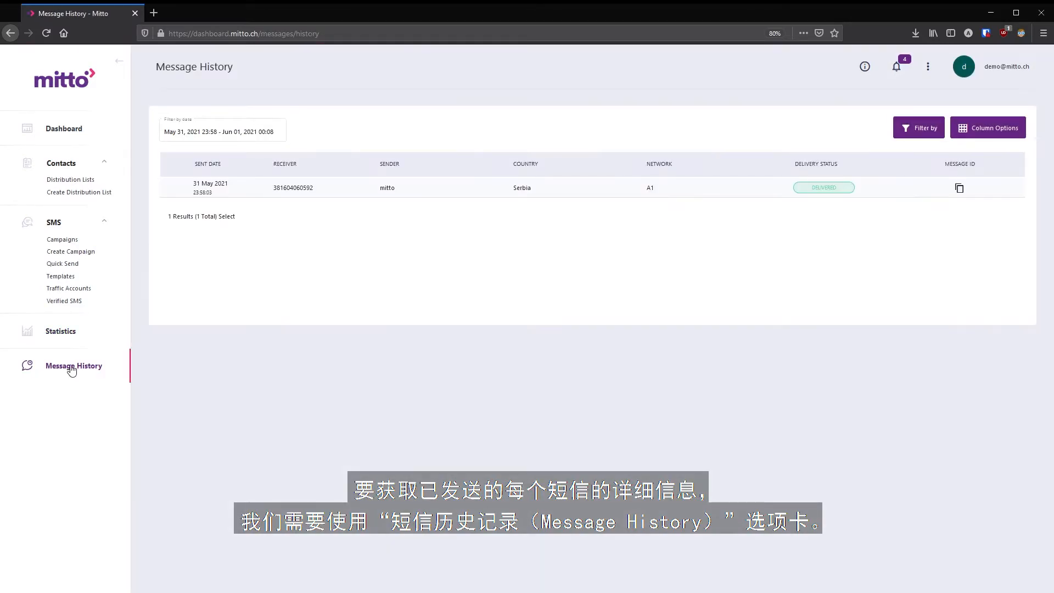
left_click(280, 126)
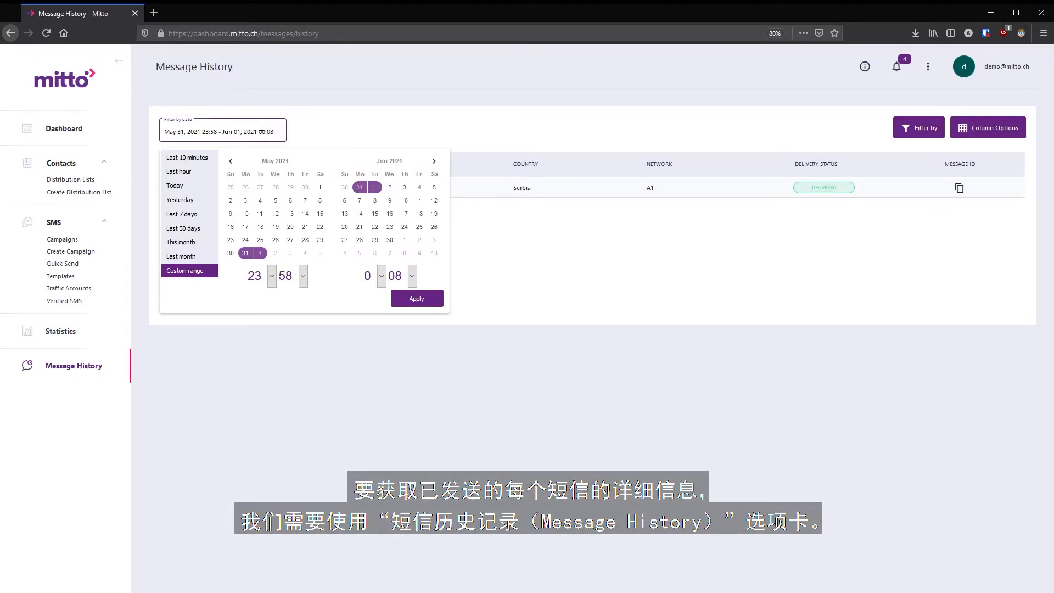
left_click(180, 172)
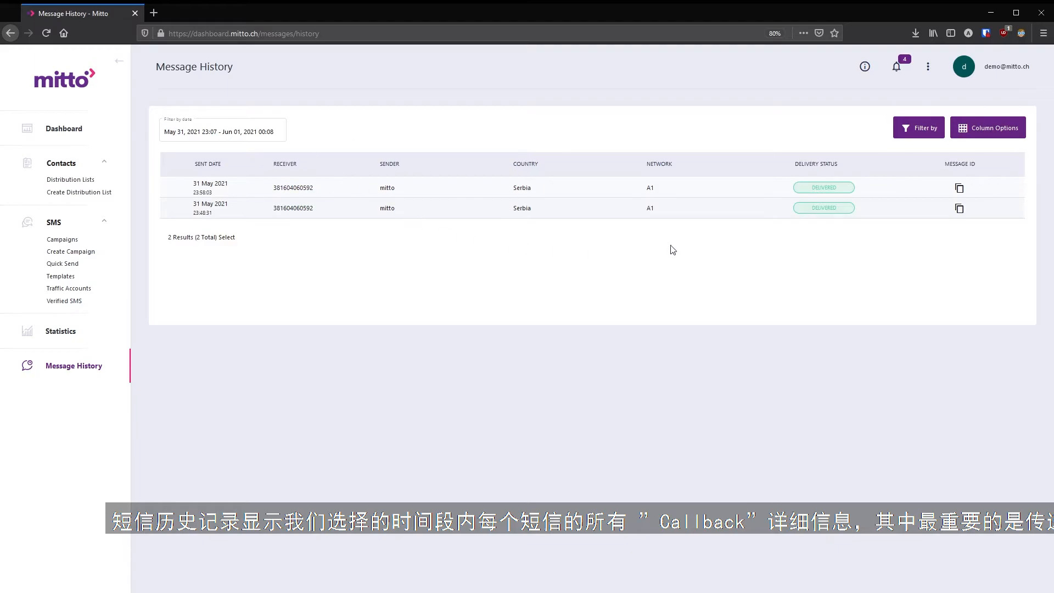
left_click_drag(845, 189, 829, 165)
left_click(961, 188)
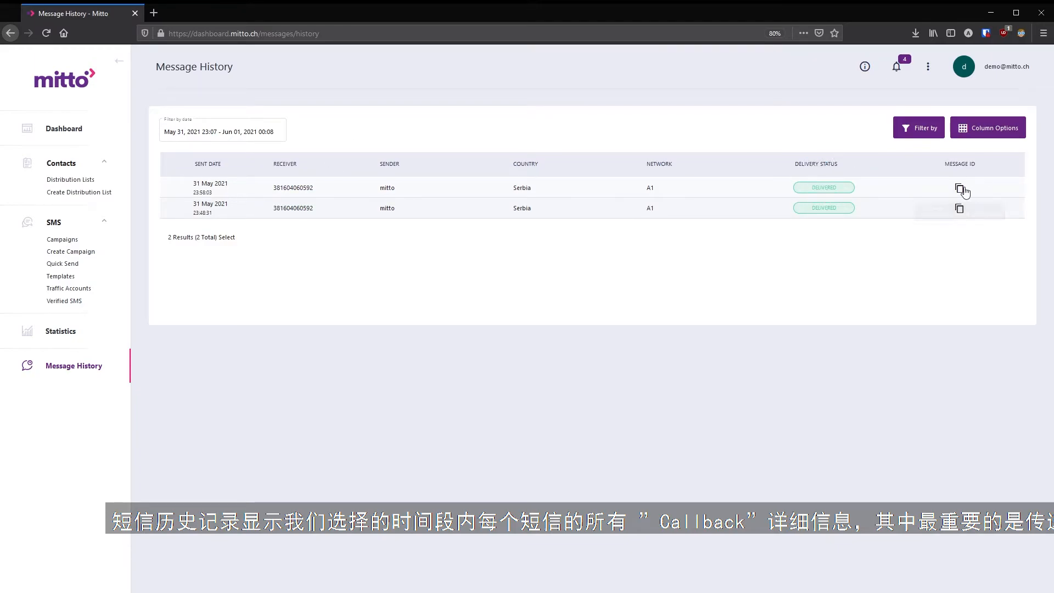
left_click(932, 134)
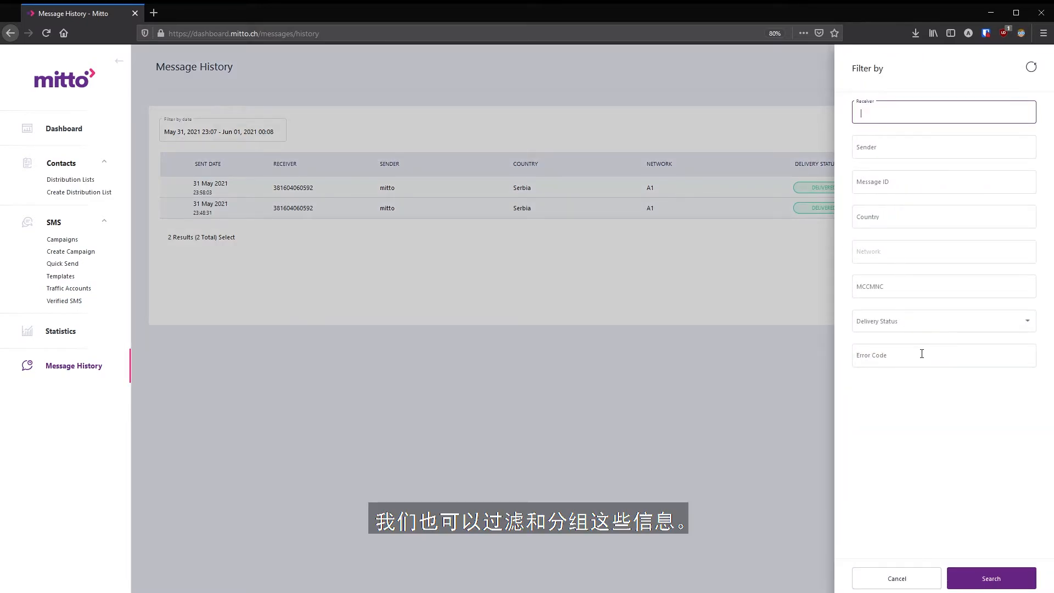
- Add MCCMNC, Error Code, Delivery Date, DLR Time, Price, Unicode and Account columns to the history table
left_click(901, 578)
left_click(962, 128)
left_click(884, 235)
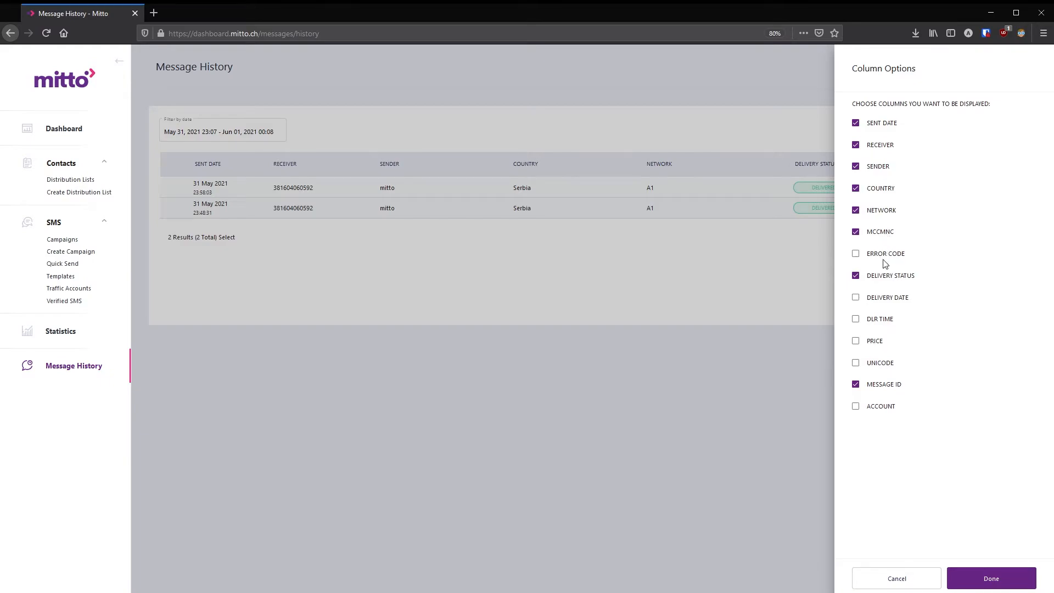
left_click(885, 259)
left_click(888, 300)
left_click(884, 321)
left_click(877, 342)
left_click(873, 364)
left_click(875, 411)
left_click(992, 577)
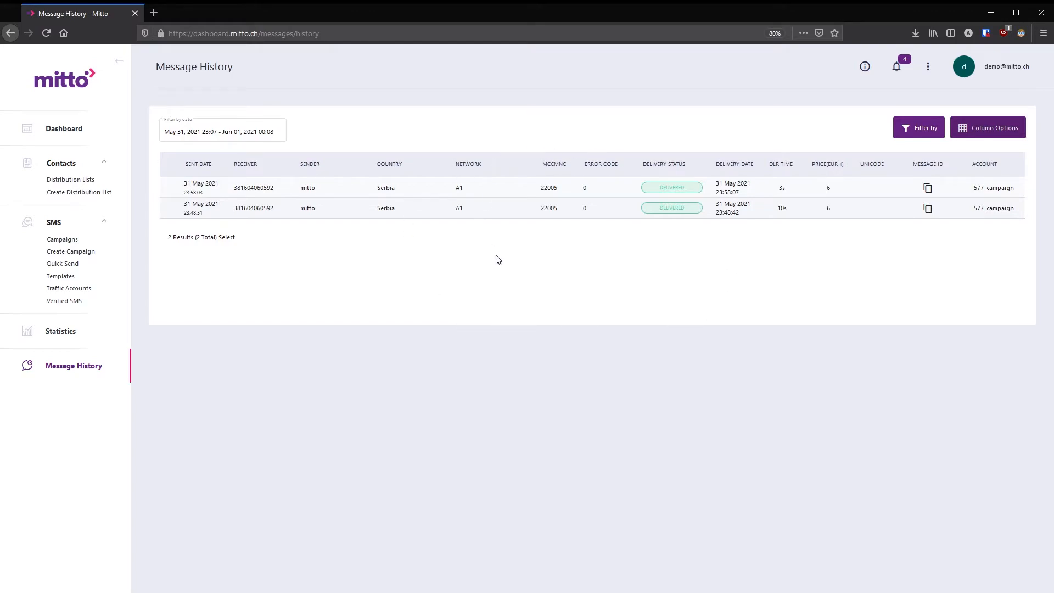
- Save a 'Package Delivery Notification' template reading 'Hi [FirstName] [LastName], your package has arrived to [Country].'
left_click(54, 278)
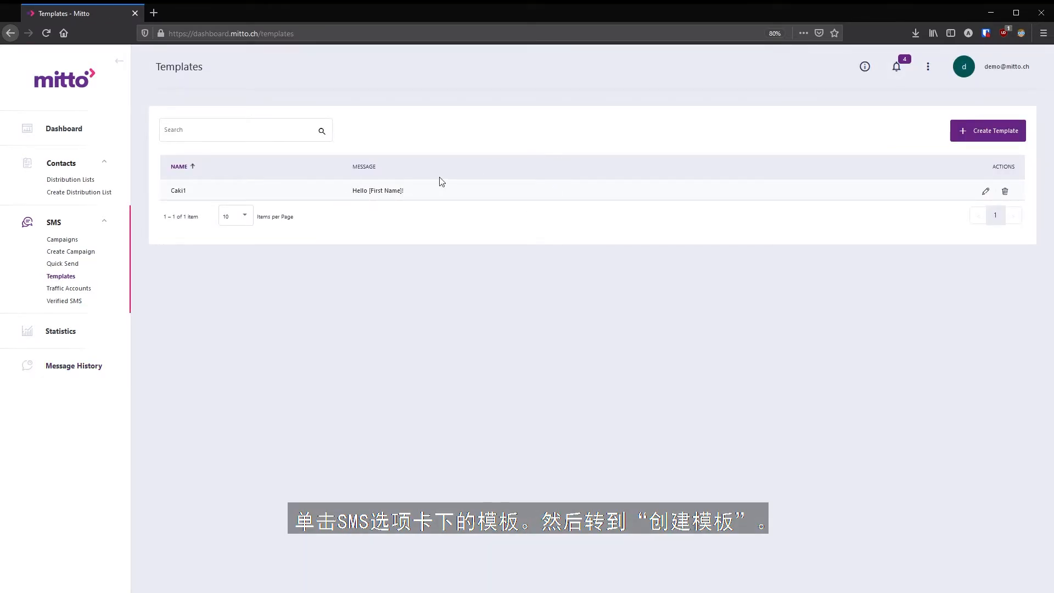
left_click(1003, 135)
left_click(508, 246)
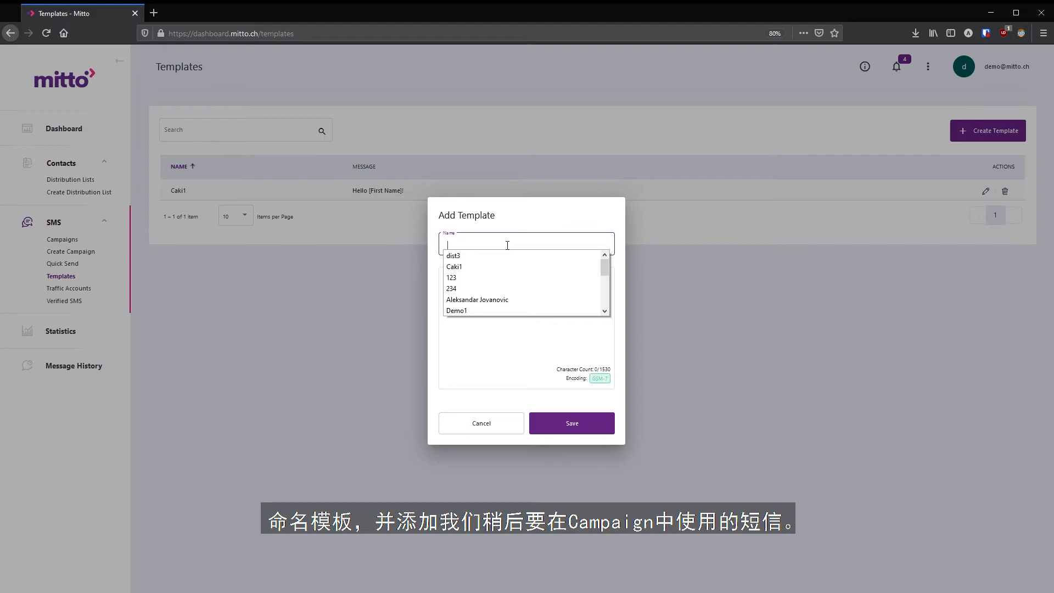
type("Pa")
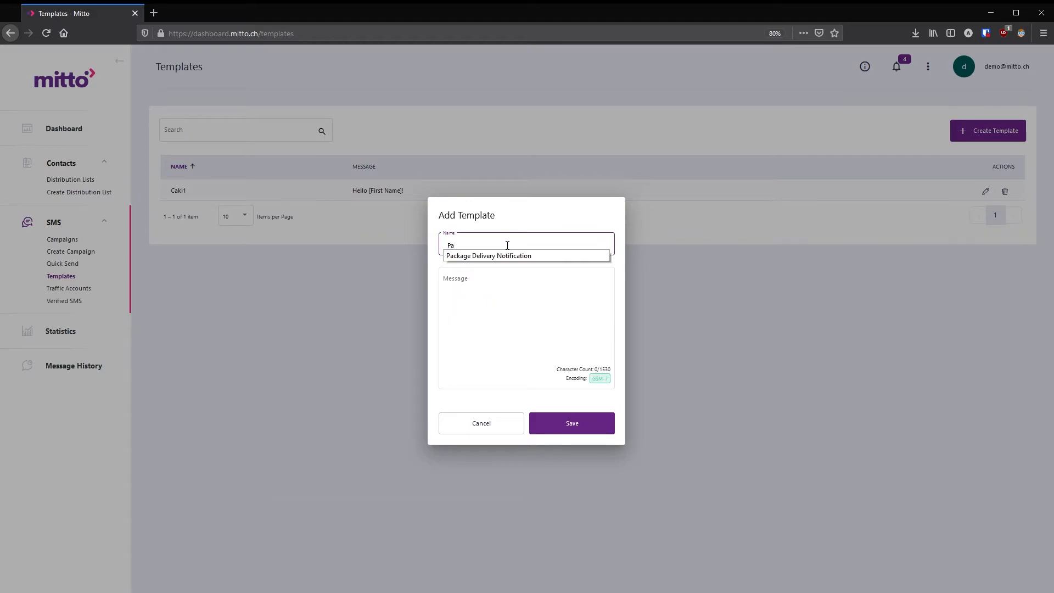
left_click(487, 256)
left_click(487, 314)
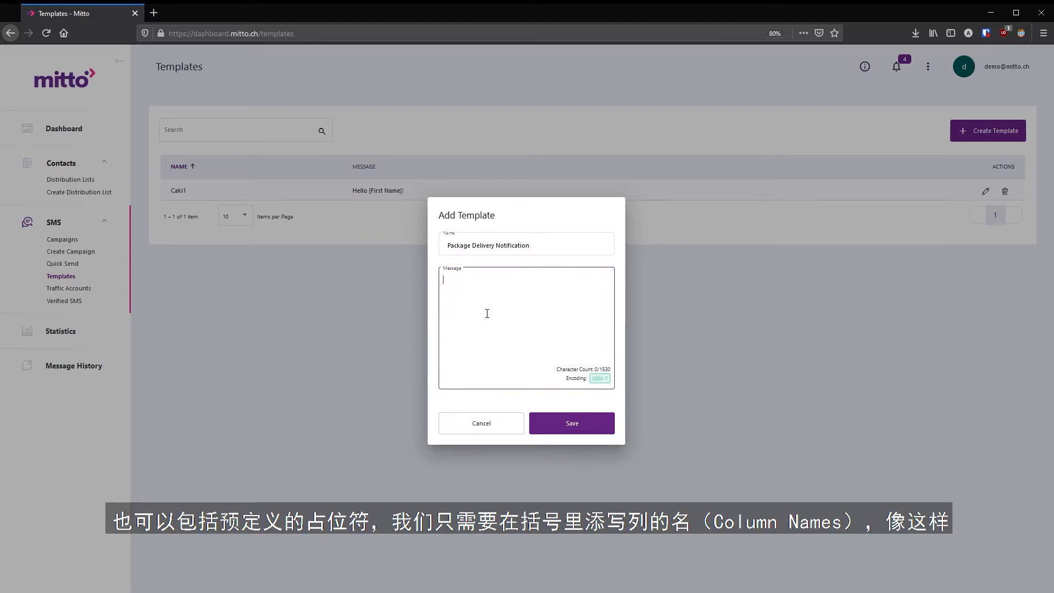
type("Hi [FirstName] ")
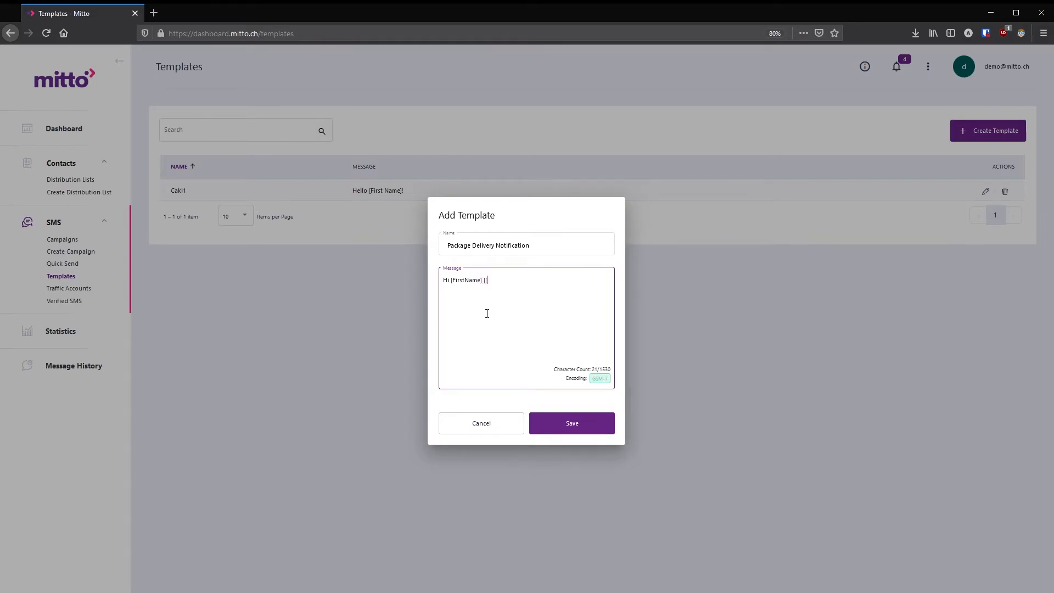
type("[LastName")
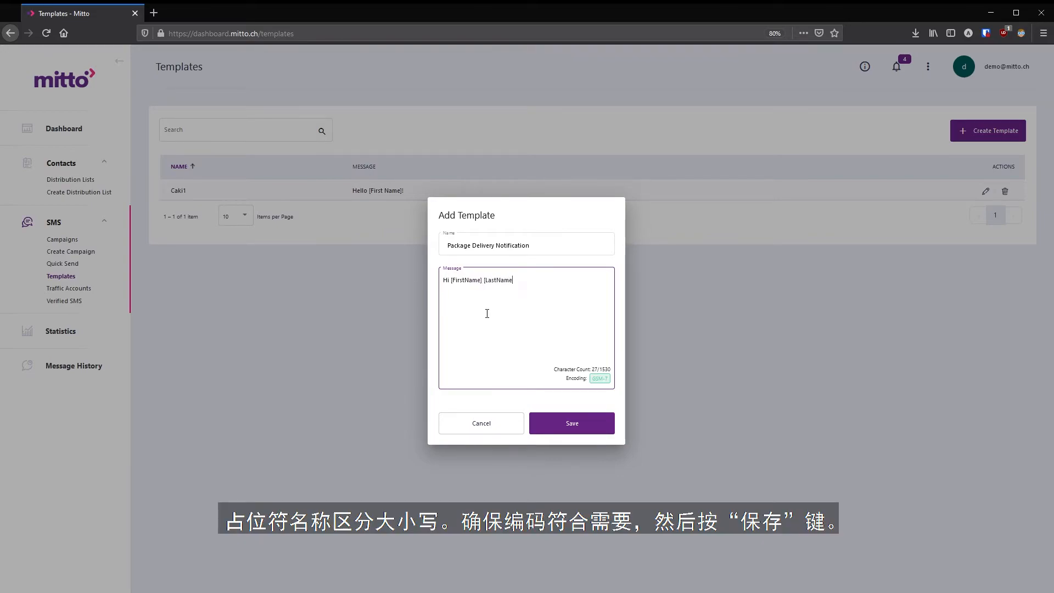
type("], your package has arrived to [Country].")
left_click(580, 422)
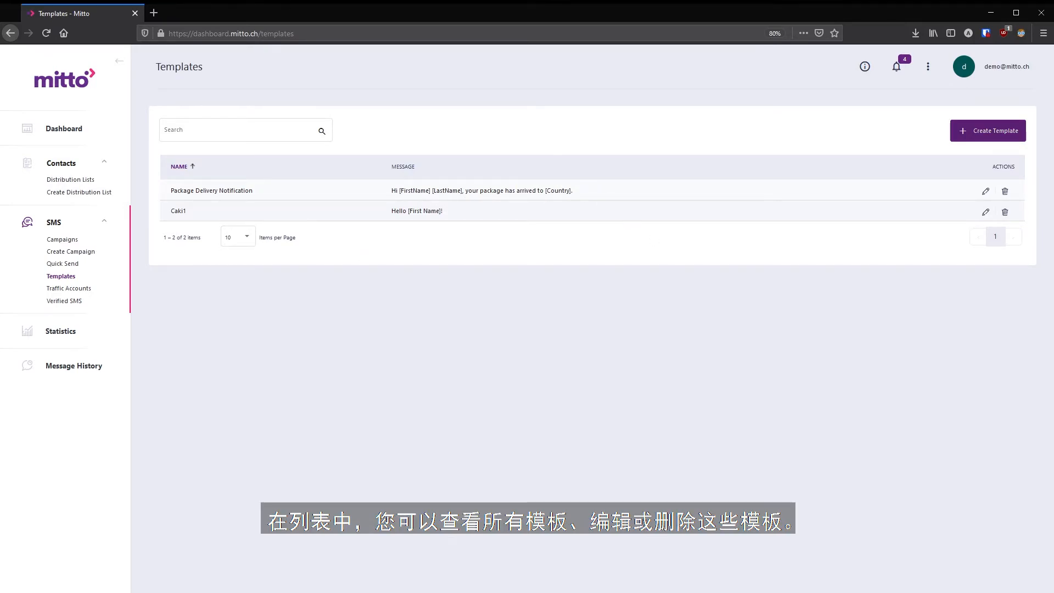
- Start a new campaign 'test3' with sender 'mitto' and the TEST12 list as recipients
left_click(63, 240)
left_click(988, 131)
left_click(623, 186)
type("test3")
left_click(607, 219)
type("mitto")
left_click(428, 271)
left_click(883, 159)
left_click(777, 370)
- Fill the campaign message from the Package Delivery Notification template
left_click(583, 185)
left_click(612, 207)
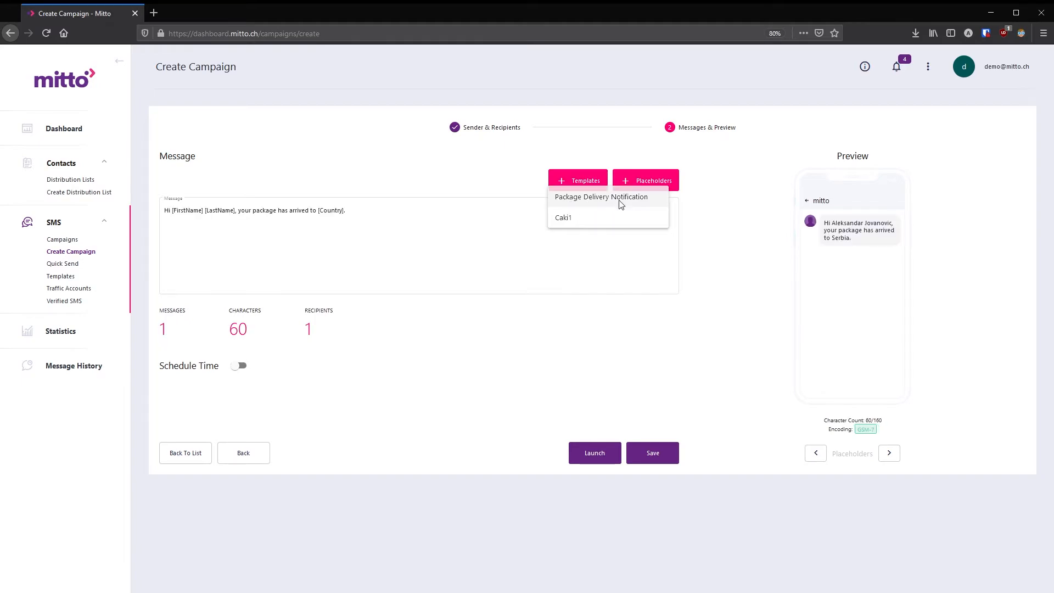
left_click_drag(379, 222, 238, 211)
left_click(258, 235)
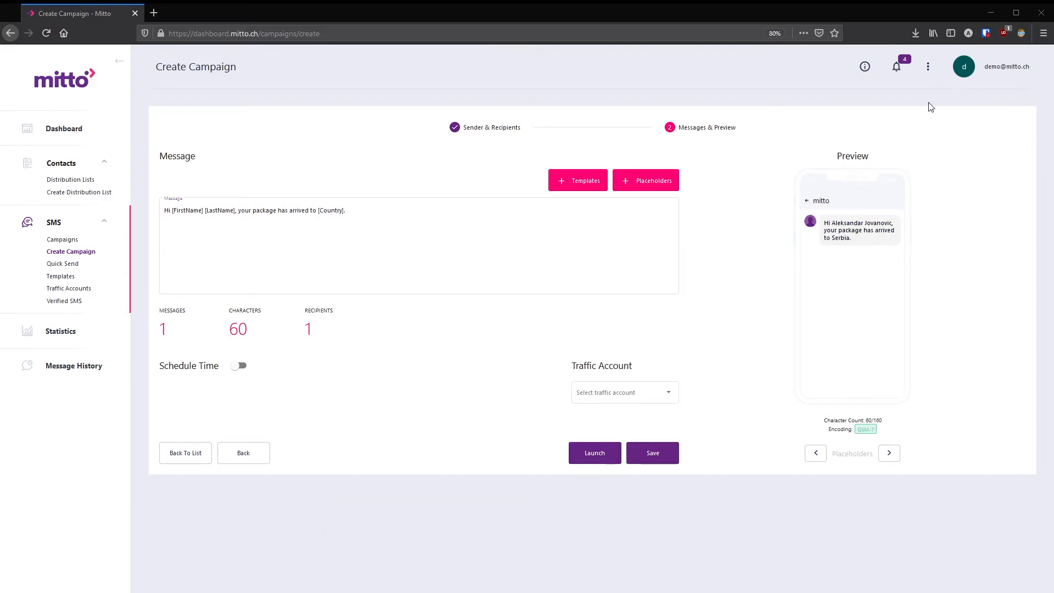
left_click(995, 67)
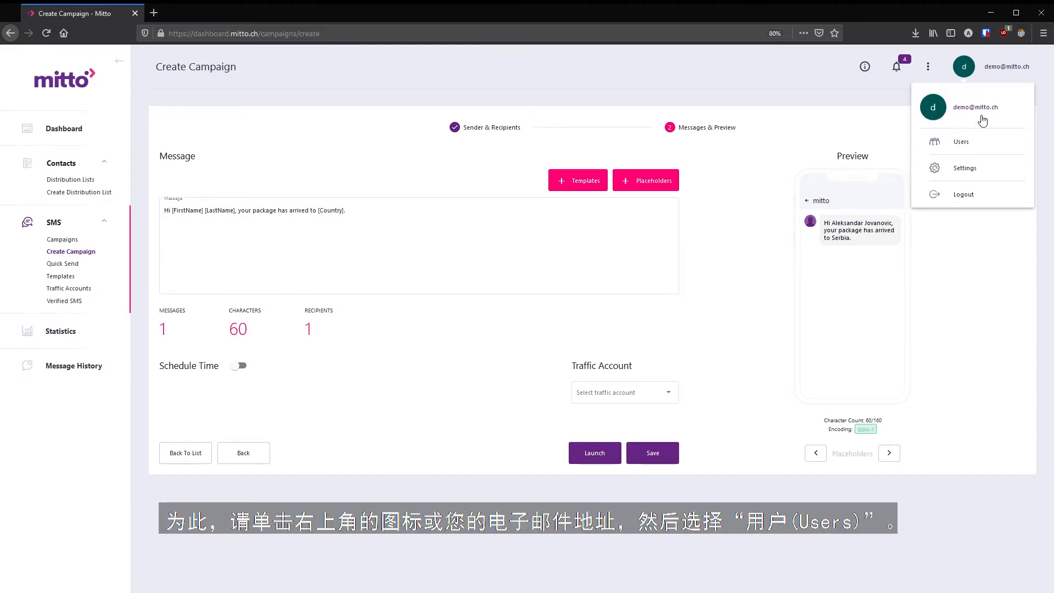
- Discard the campaign, go to Users, and start an invite with the new user's name and e-mail
left_click(955, 142)
left_click(550, 366)
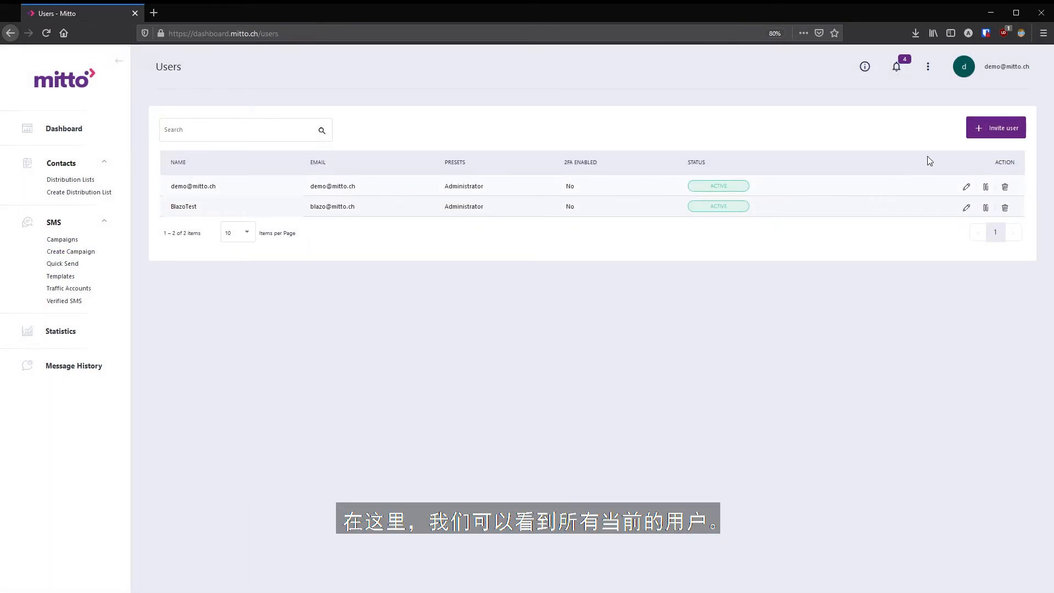
left_click(998, 132)
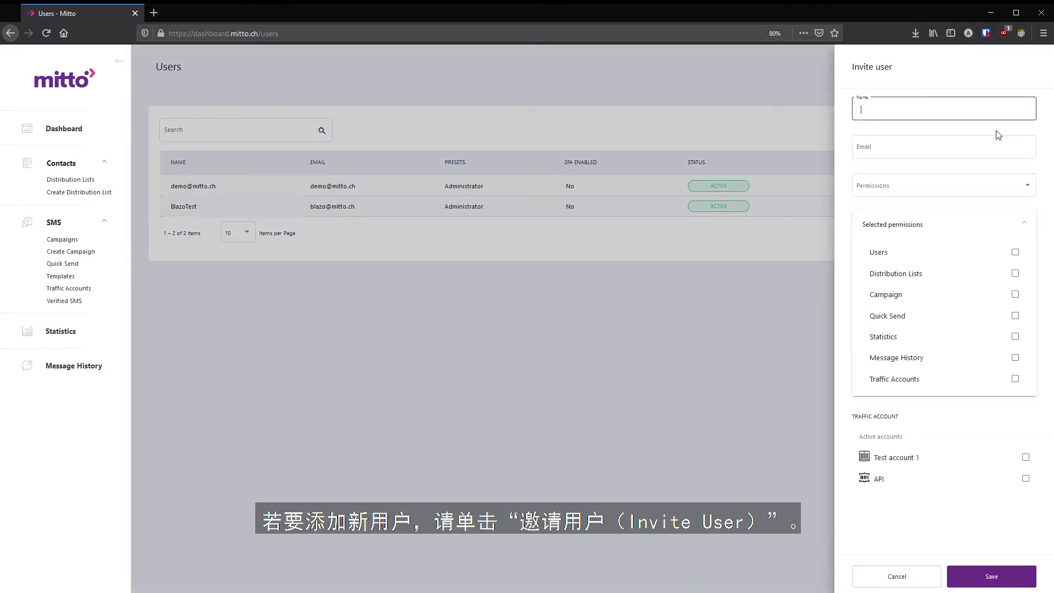
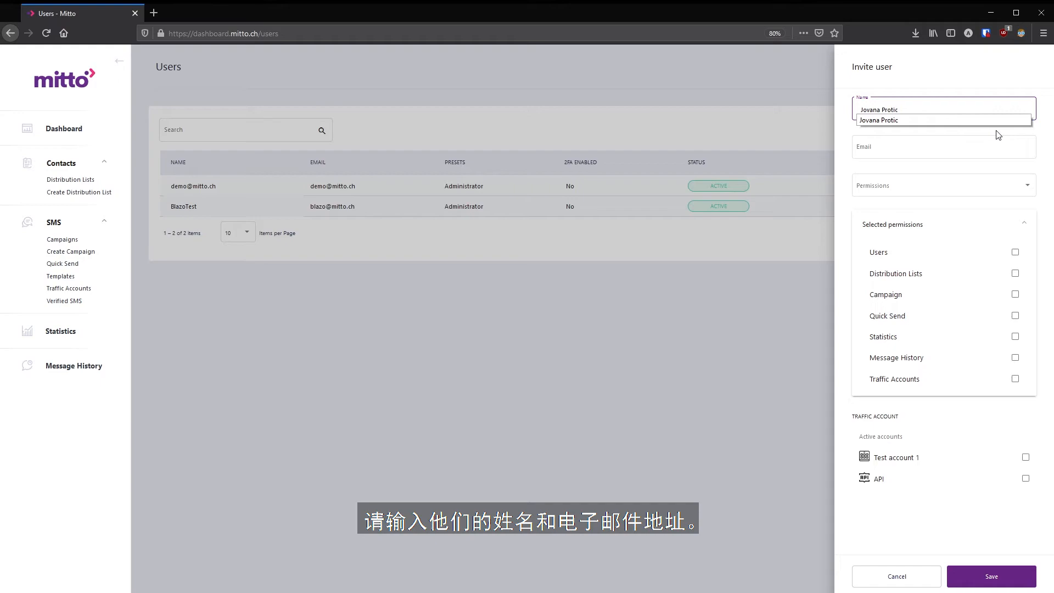
left_click(978, 151)
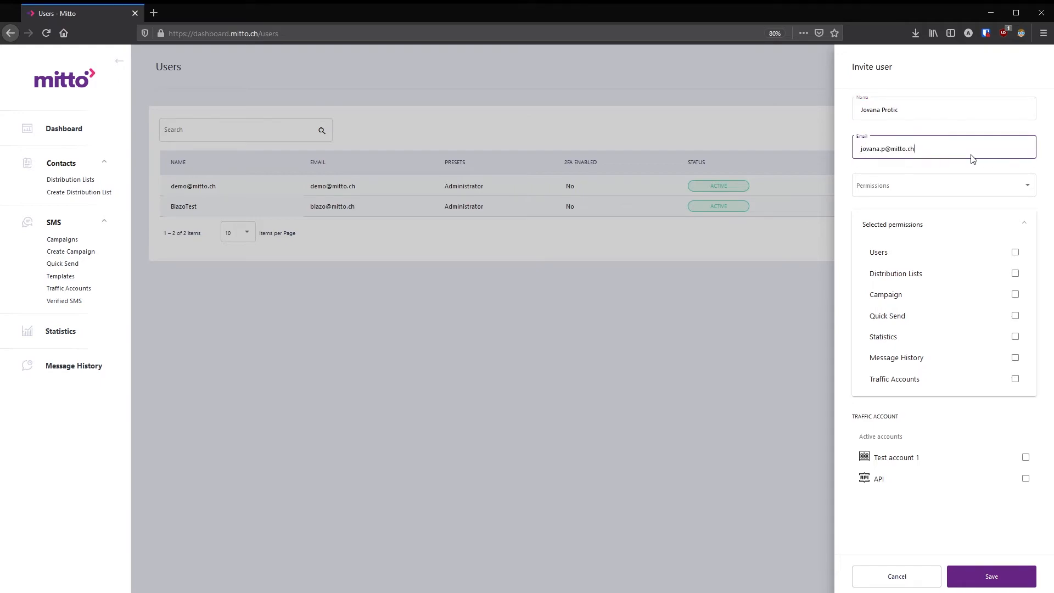
left_click(971, 156)
- Try permission presets and grant Distribution Lists, Campaign, Statistics, Message History and Quick Send access
left_click(1012, 187)
left_click(882, 189)
left_click(895, 184)
left_click(887, 211)
left_click(887, 186)
left_click(890, 205)
left_click(899, 185)
left_click(903, 206)
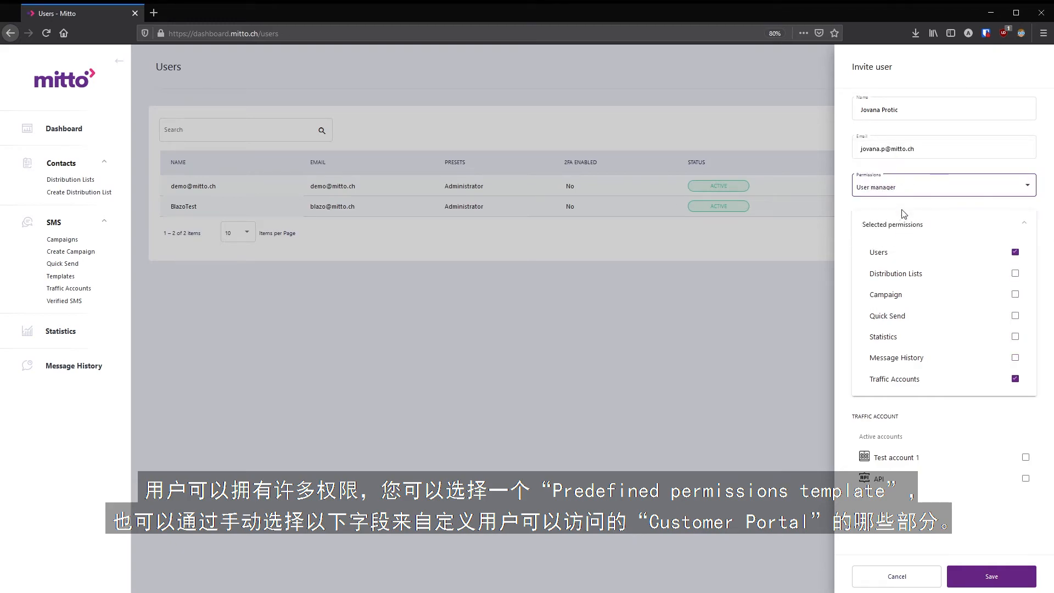
left_click(1016, 273)
left_click(1016, 294)
left_click(1015, 337)
left_click(1015, 357)
left_click(1016, 316)
- Apply the Administrator preset, add the API traffic account, and send the invitation
left_click(1007, 191)
left_click(981, 213)
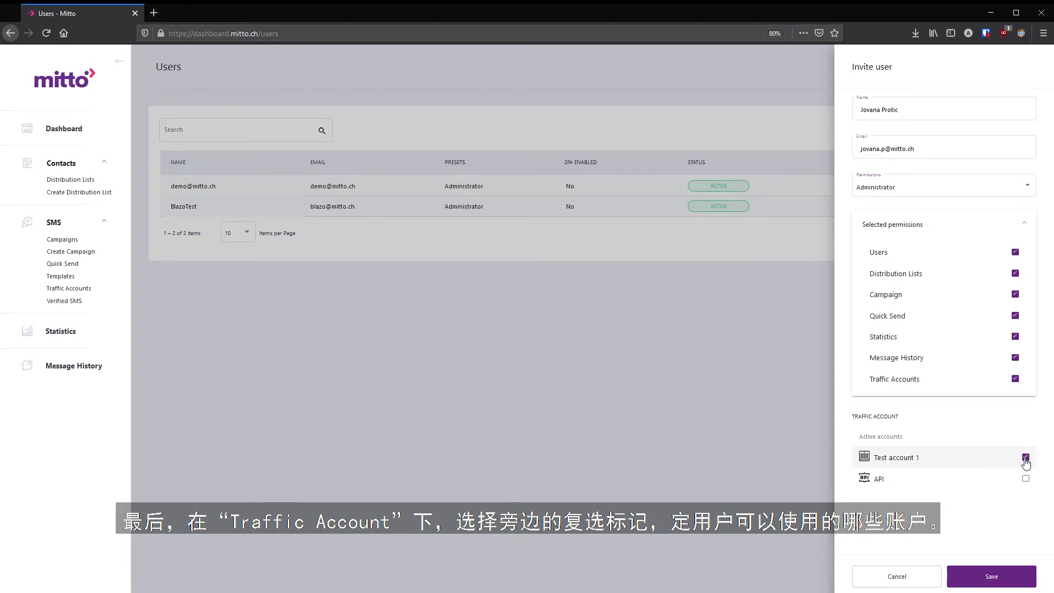
left_click(1026, 478)
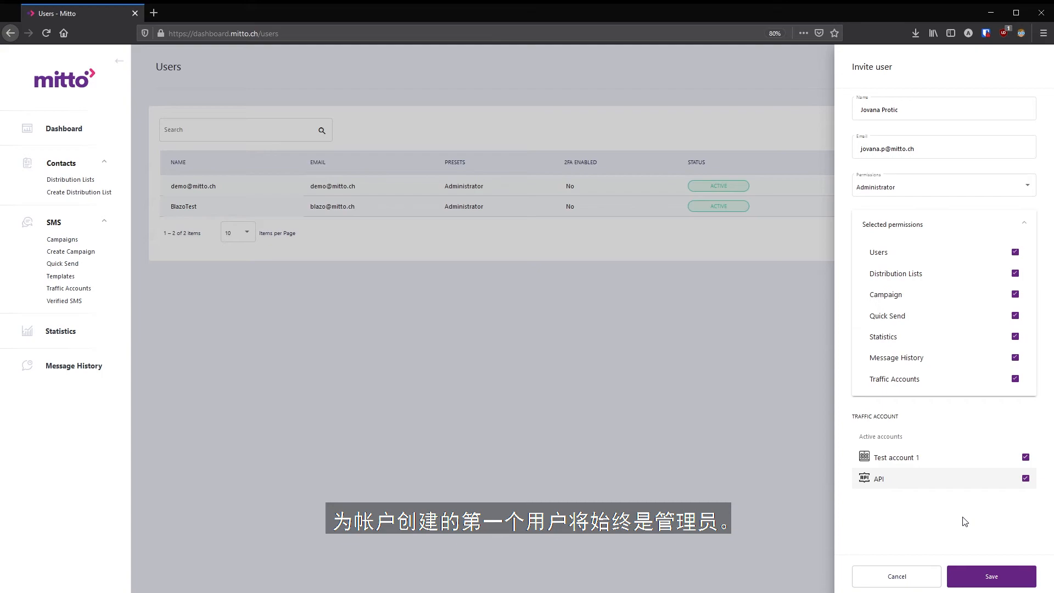
left_click(986, 577)
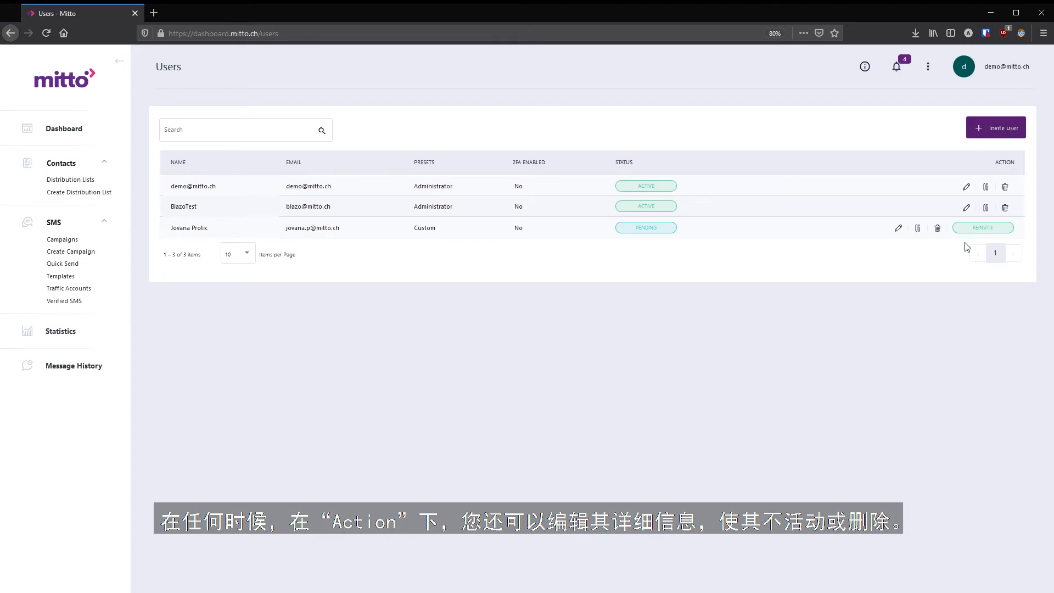
- Delete the pending invited user from the Users list and confirm
left_click(938, 229)
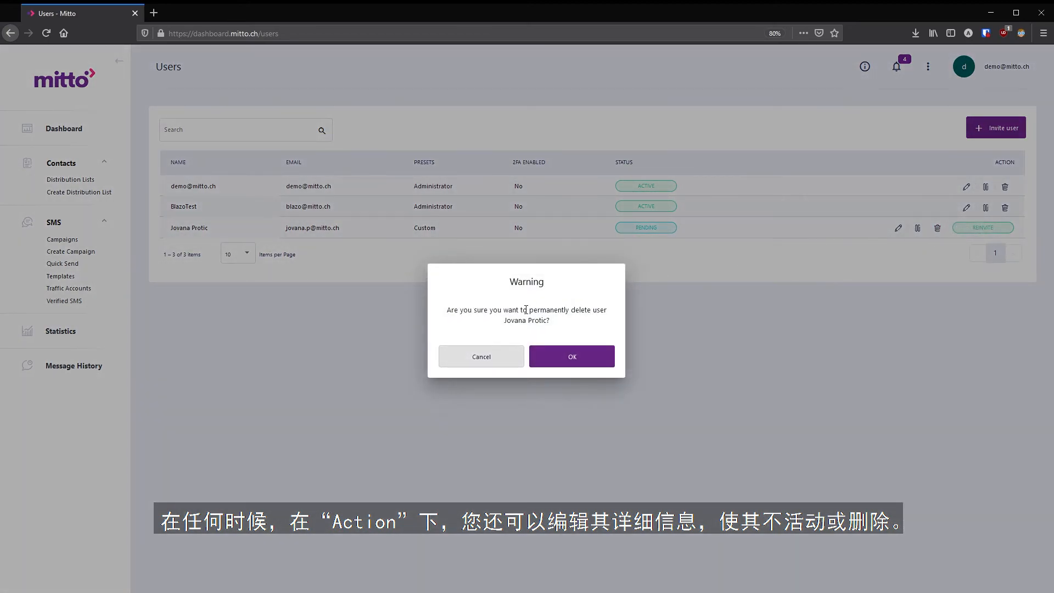
left_click(573, 357)
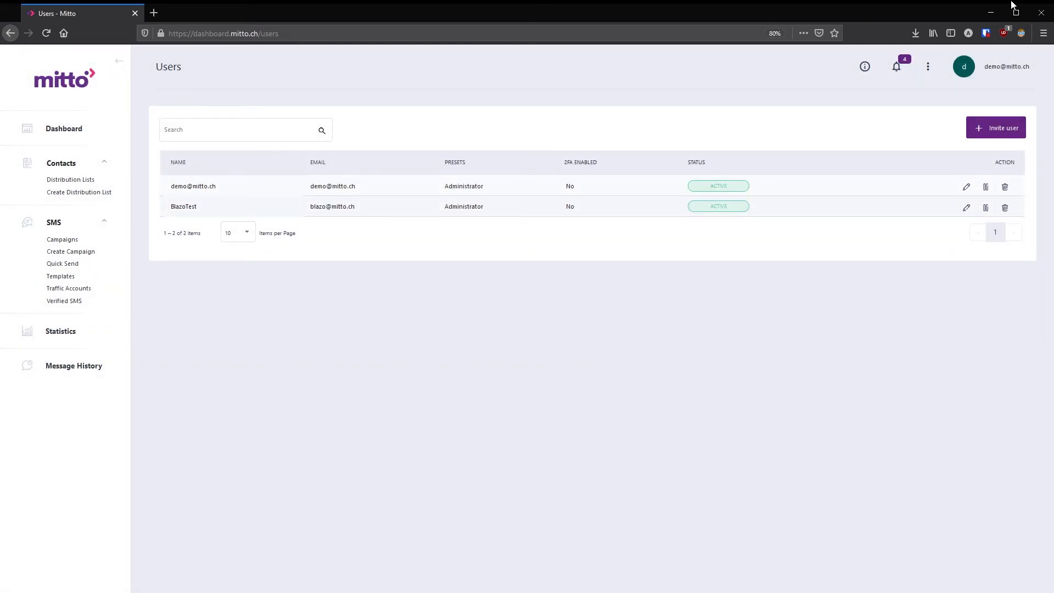
- Open account Settings, view the SMS, Password and 2FA tabs, then return to General
left_click(1009, 69)
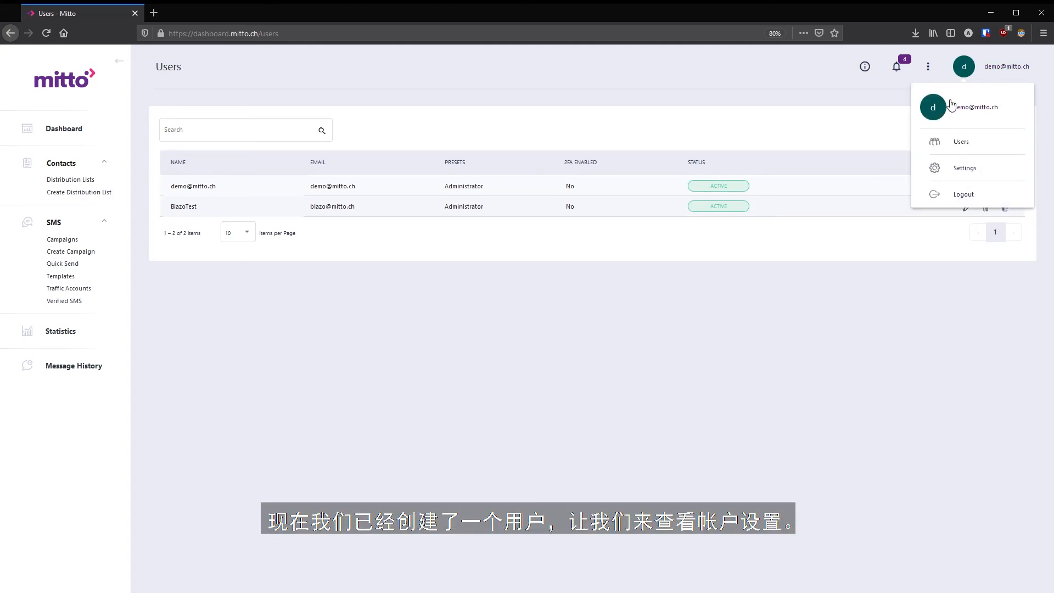
left_click(942, 173)
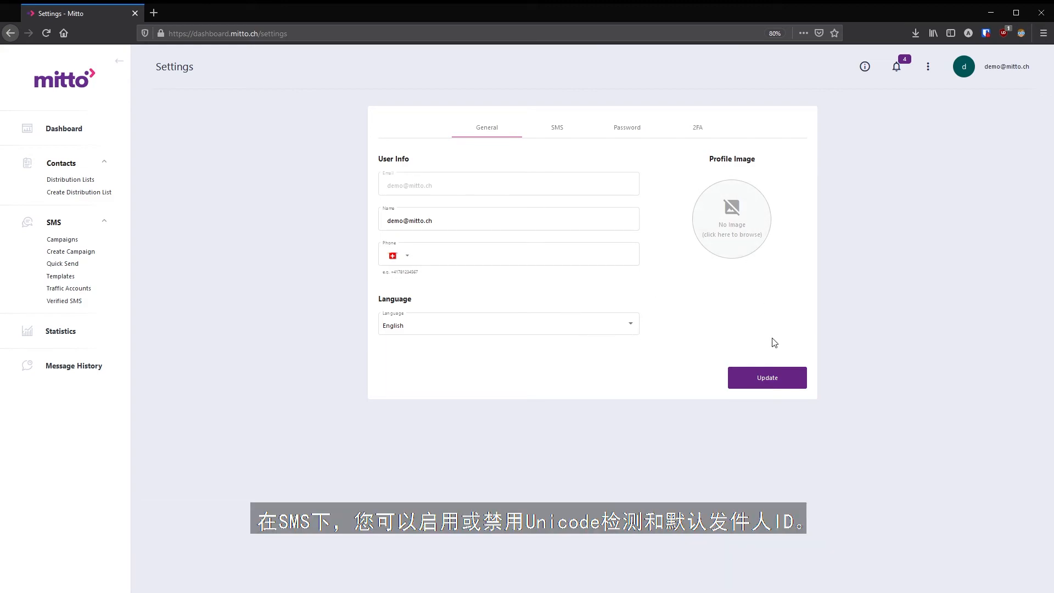
left_click(566, 134)
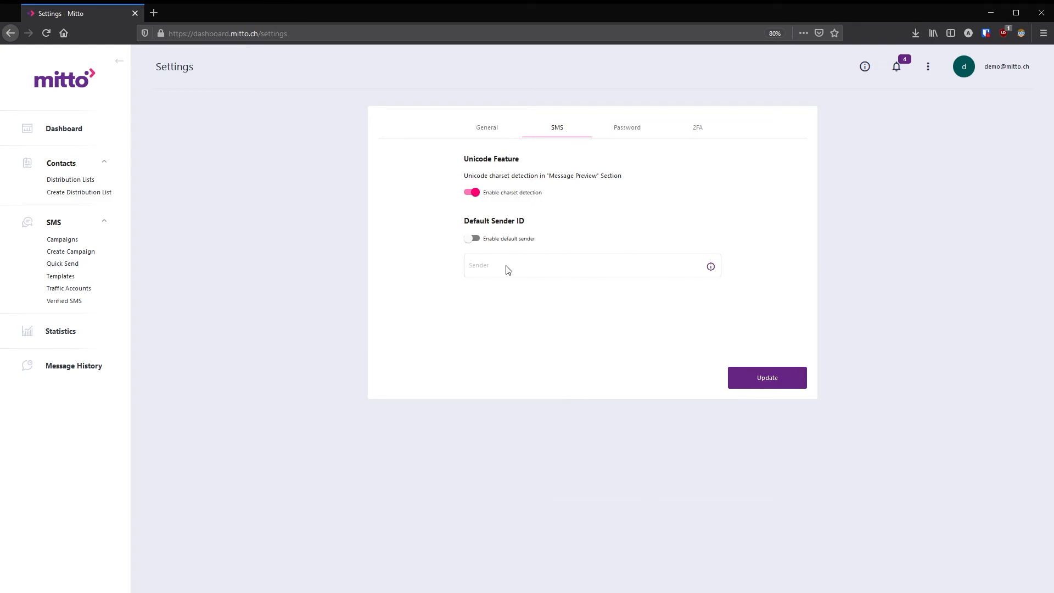
left_click(632, 130)
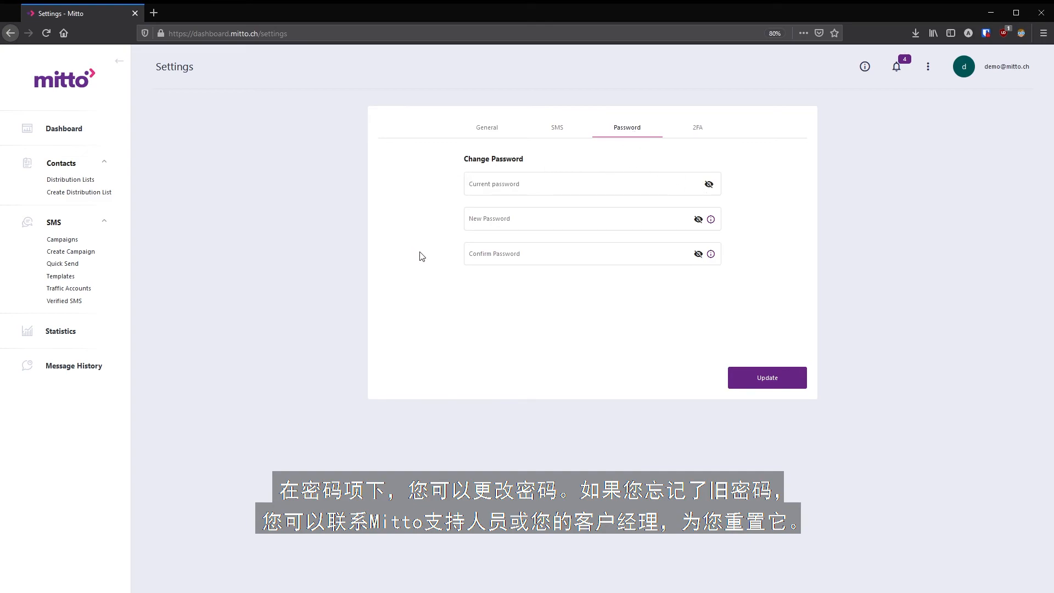
left_click(705, 127)
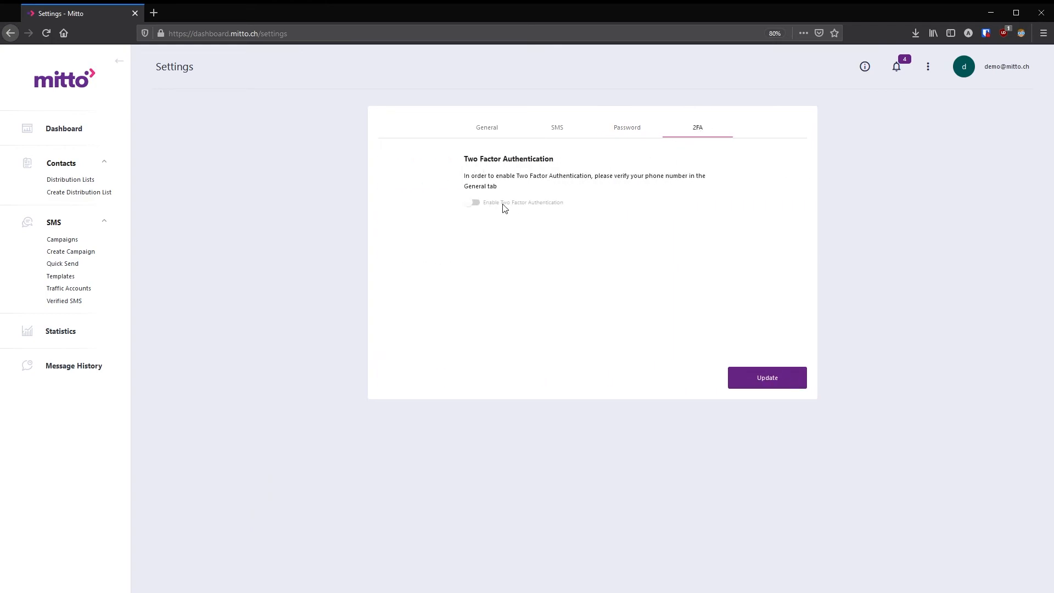
left_click_drag(502, 188, 463, 176)
left_click(526, 184)
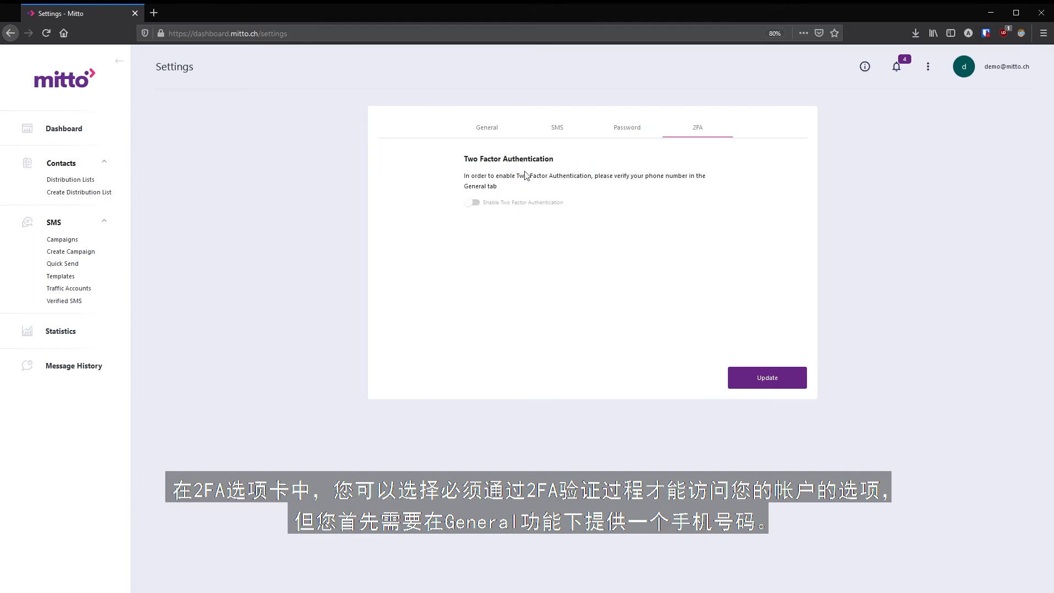
left_click(485, 128)
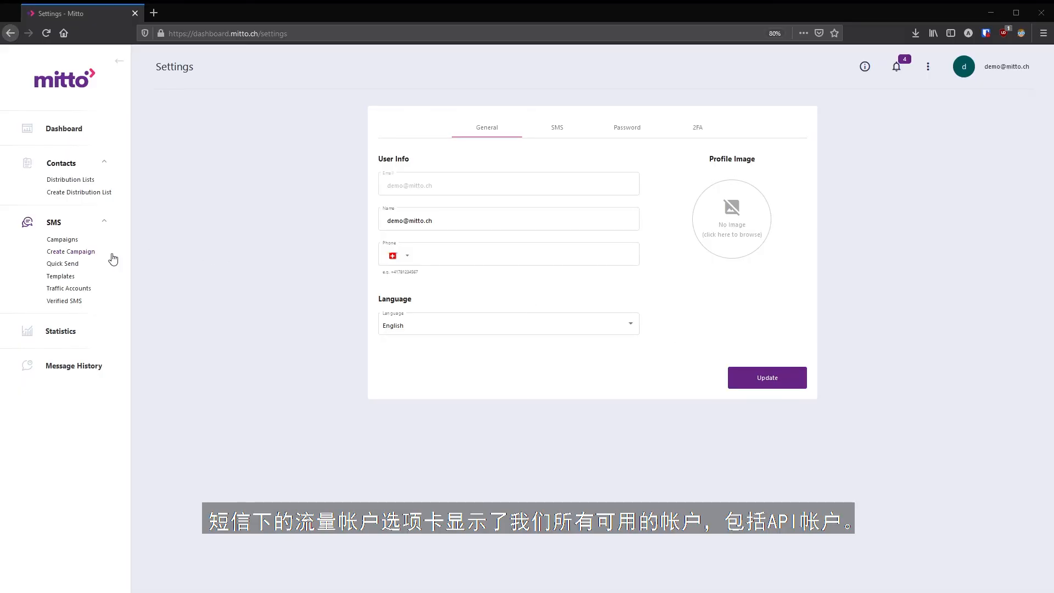
- Change the 577_campaign traffic account's display name to 'Test account 12' and save it
left_click(60, 293)
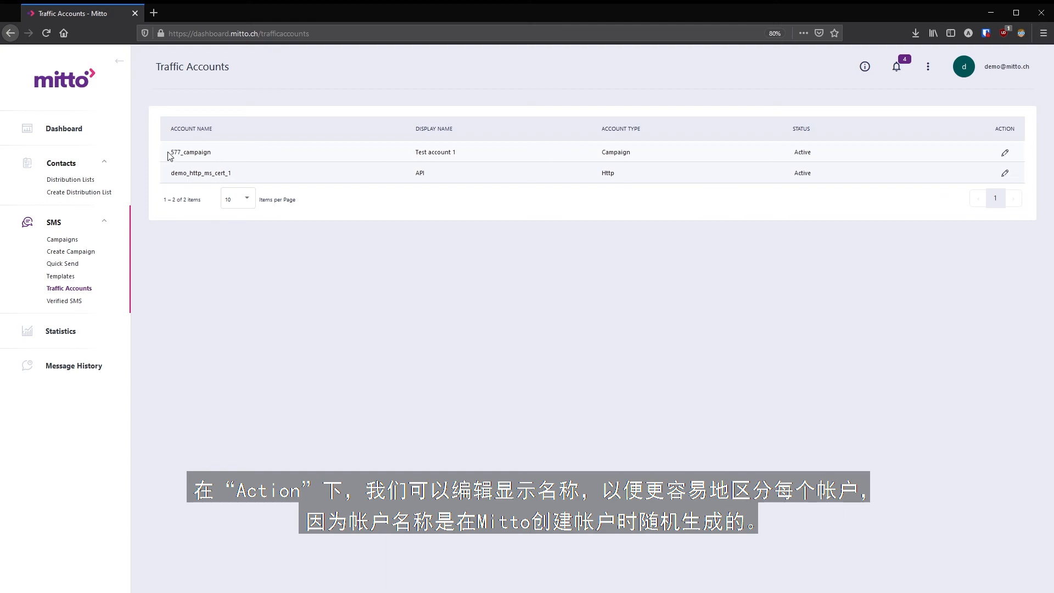
left_click_drag(169, 154, 212, 155)
left_click(1005, 153)
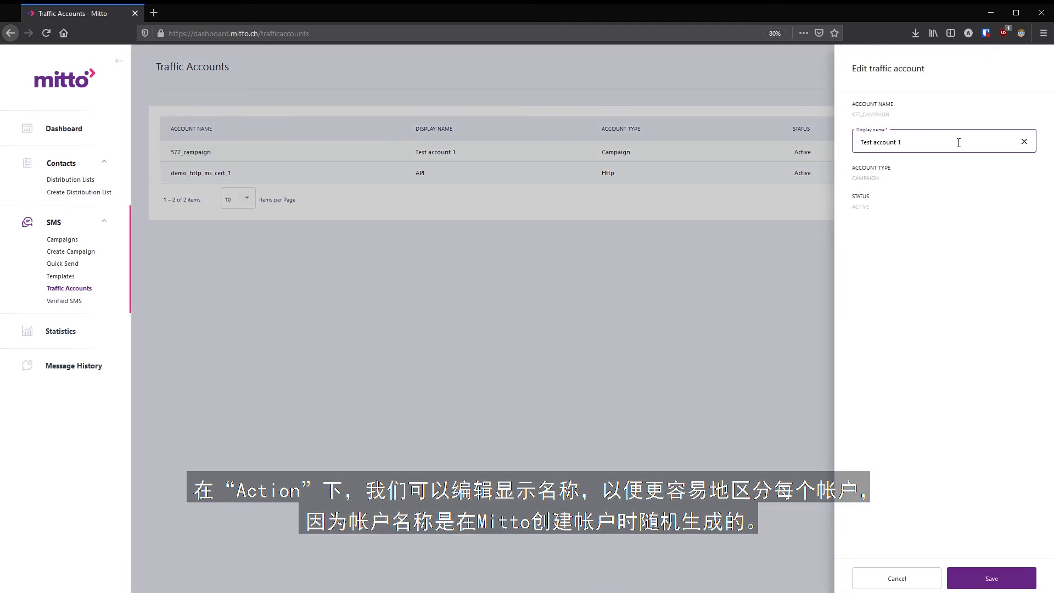
left_click_drag(955, 142, 787, 132)
left_click(911, 142)
type("2")
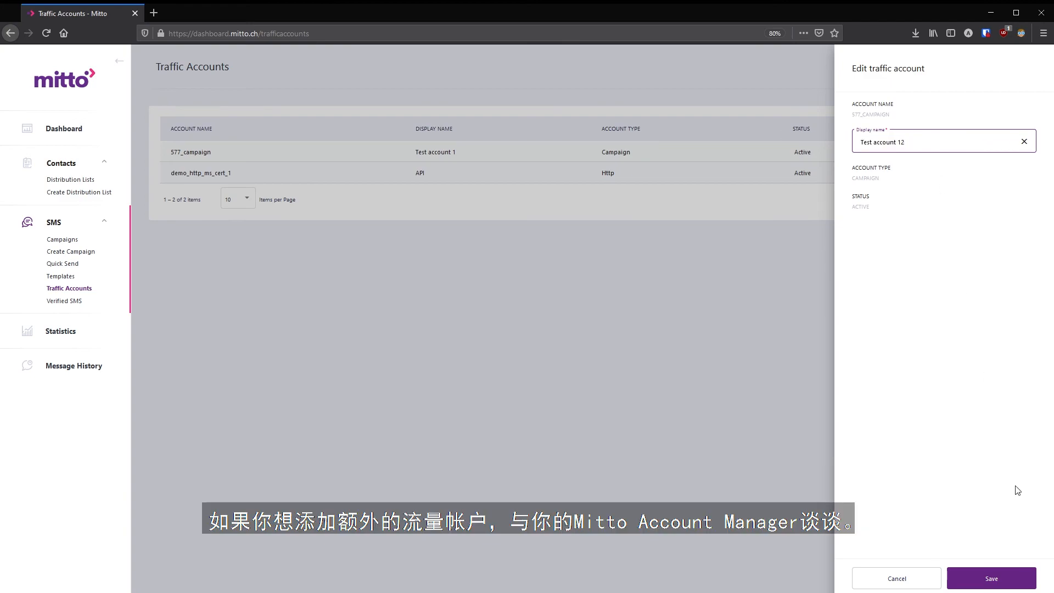
left_click(996, 579)
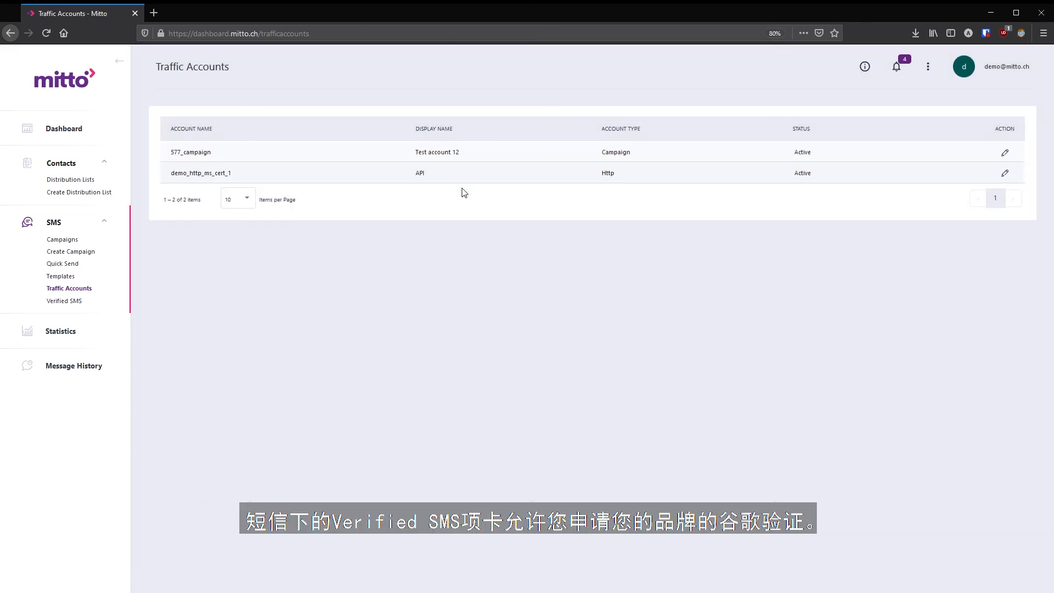
- Open the Verified SMS application form and step through Brand Name, Description, Sender ID, name, email and website fields
left_click(64, 301)
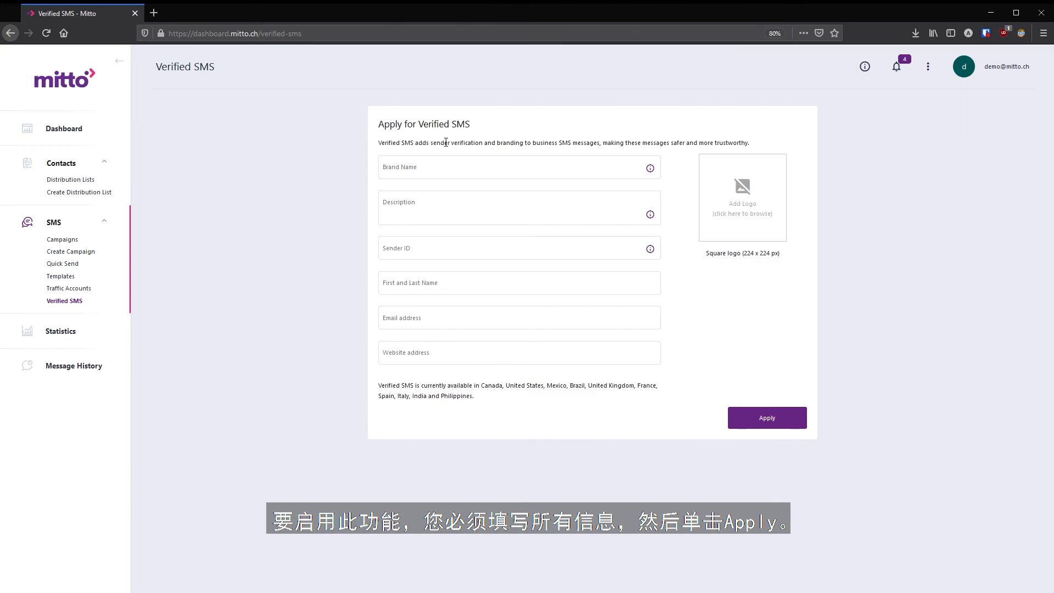
left_click(445, 177)
left_click(450, 216)
left_click(457, 251)
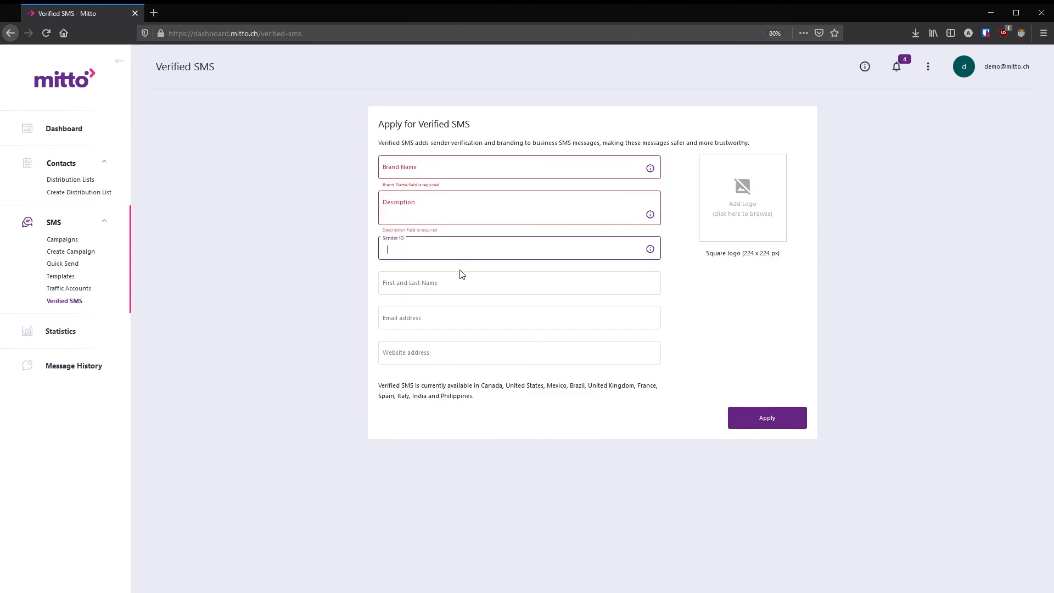
left_click(462, 282)
left_click(470, 318)
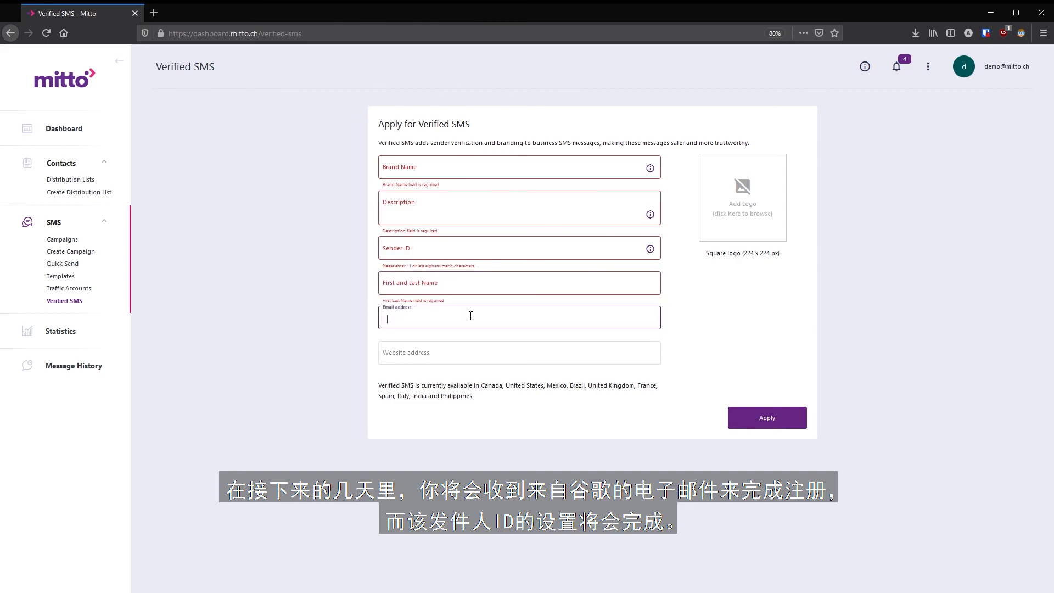
left_click(477, 352)
- Cancel the logo picker without adding an image, highlight the supported countries, and return to the Dashboard
left_click(737, 203)
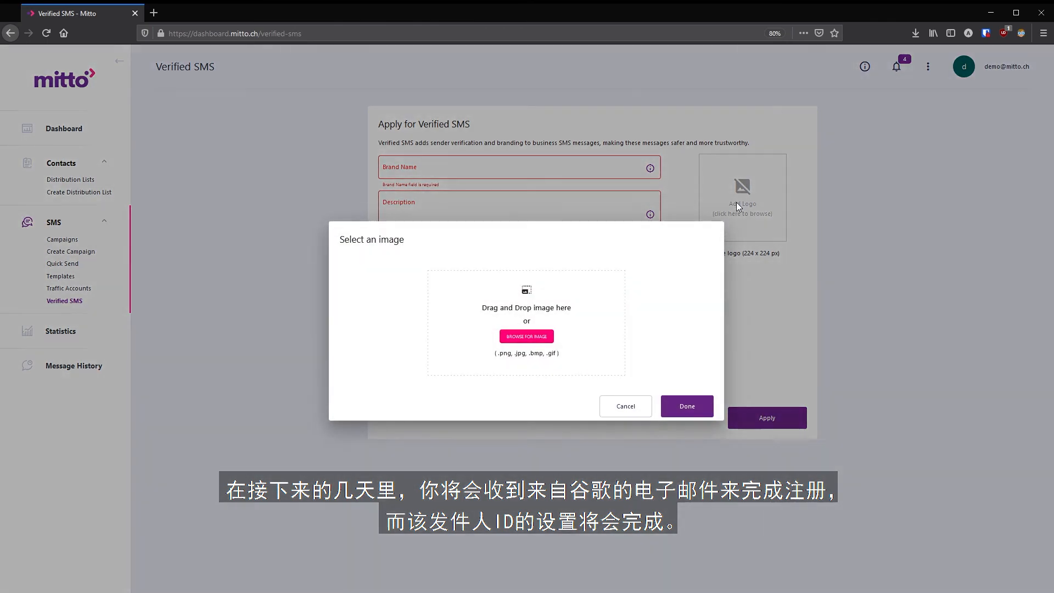
left_click(626, 408)
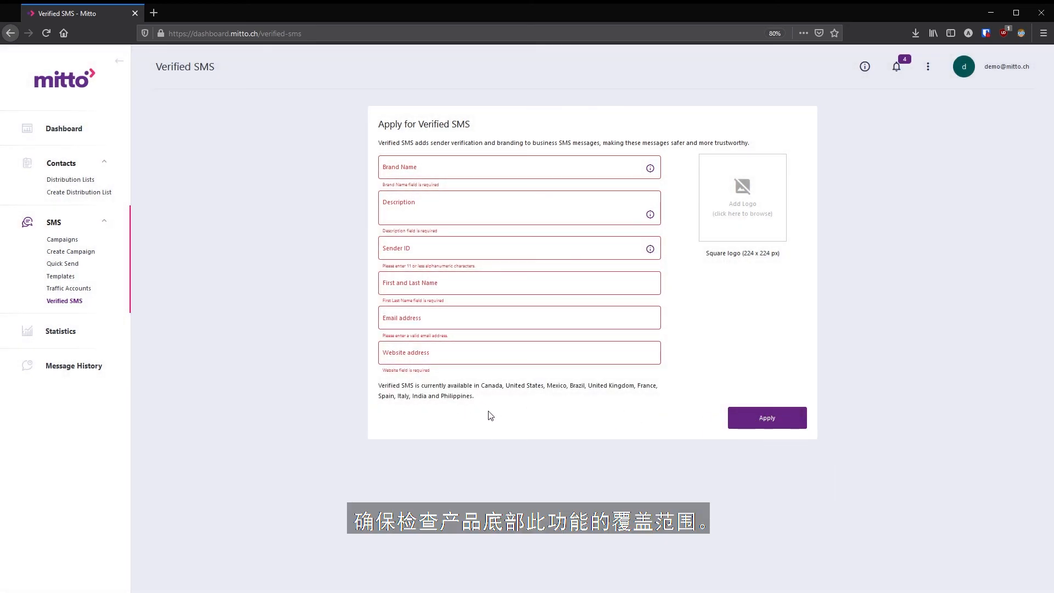
left_click_drag(475, 397, 358, 388)
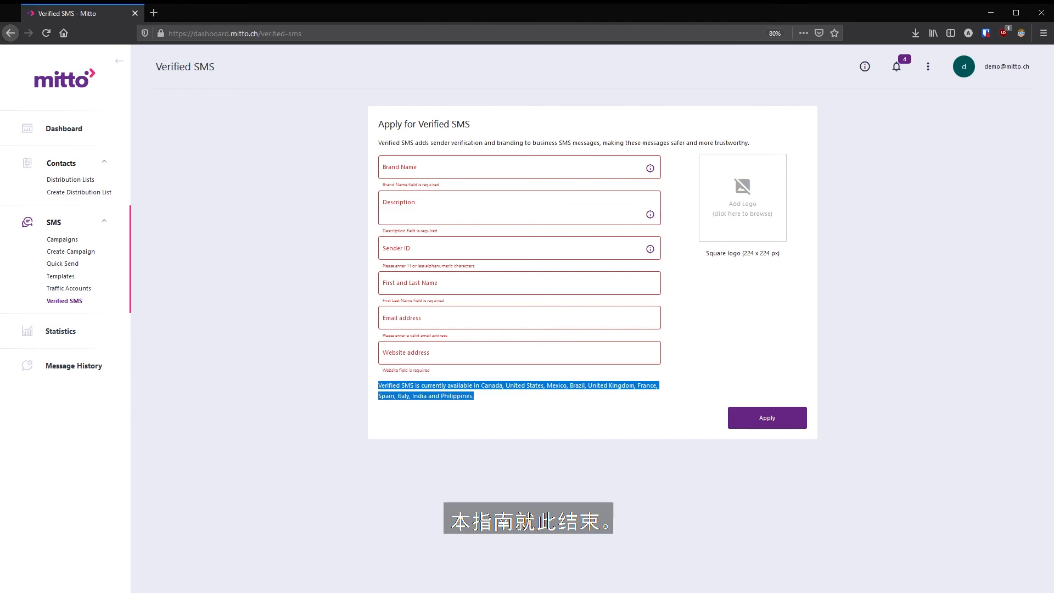
left_click(59, 132)
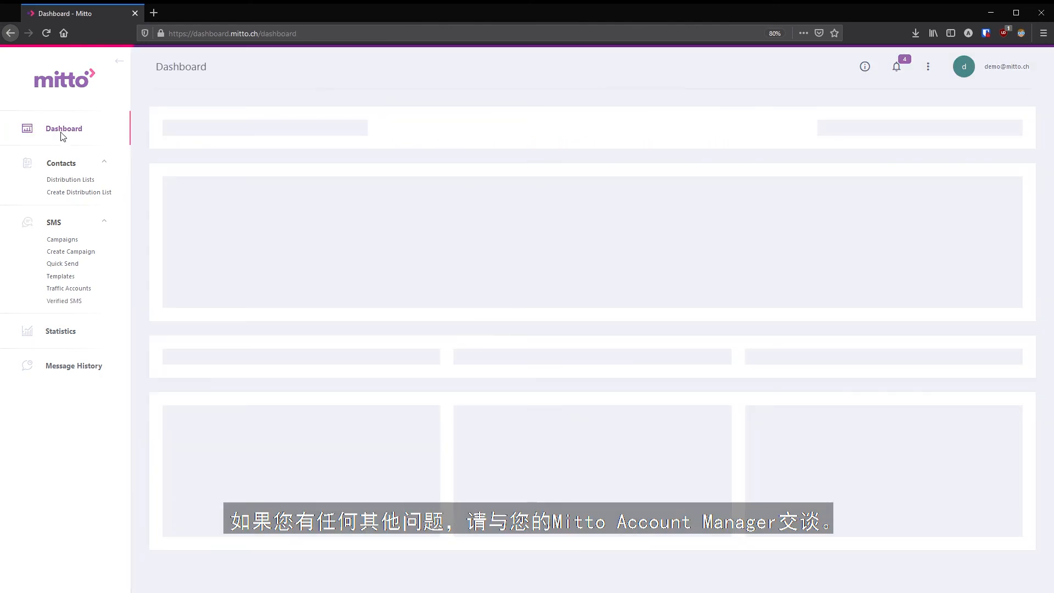